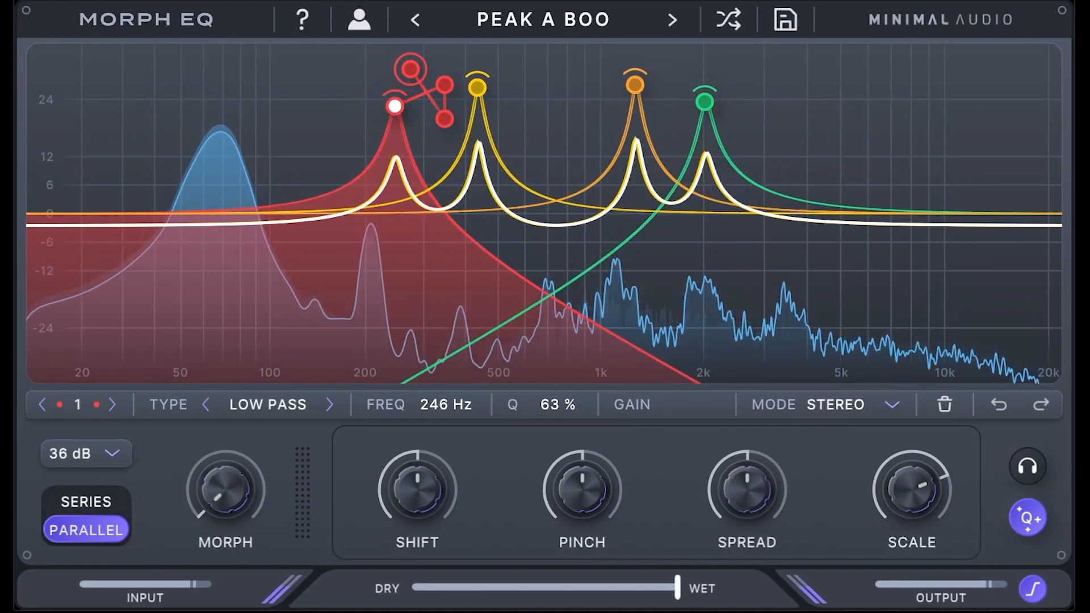
# Load a series of random presets with the preset shuffle, passing through Alternator, Signatures, Turnaround, I See You and Lo Mid Aggressor
pyautogui.click(731, 19)
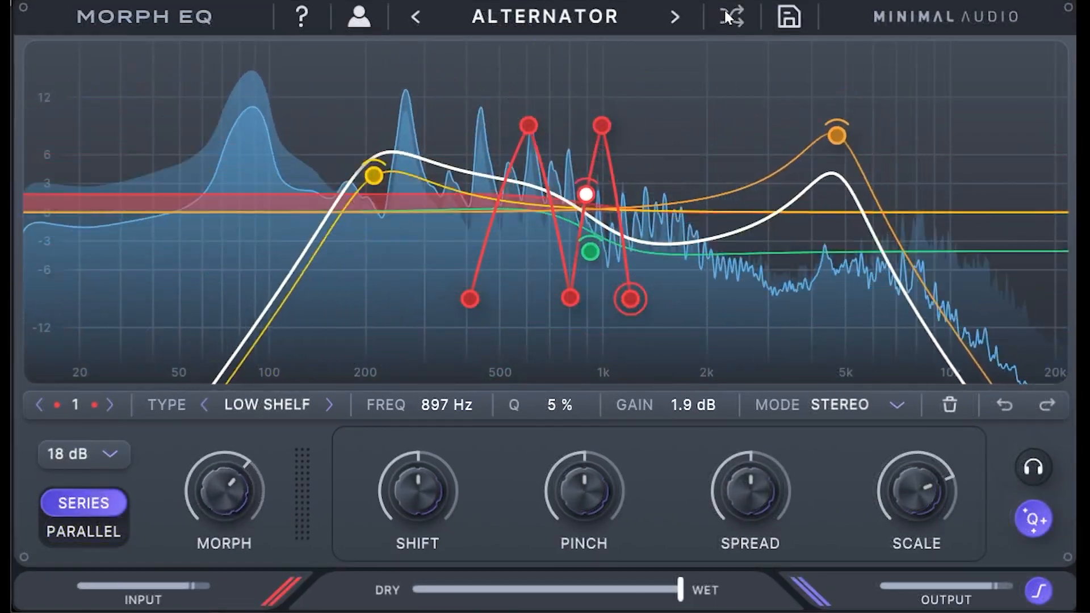
pyautogui.click(730, 16)
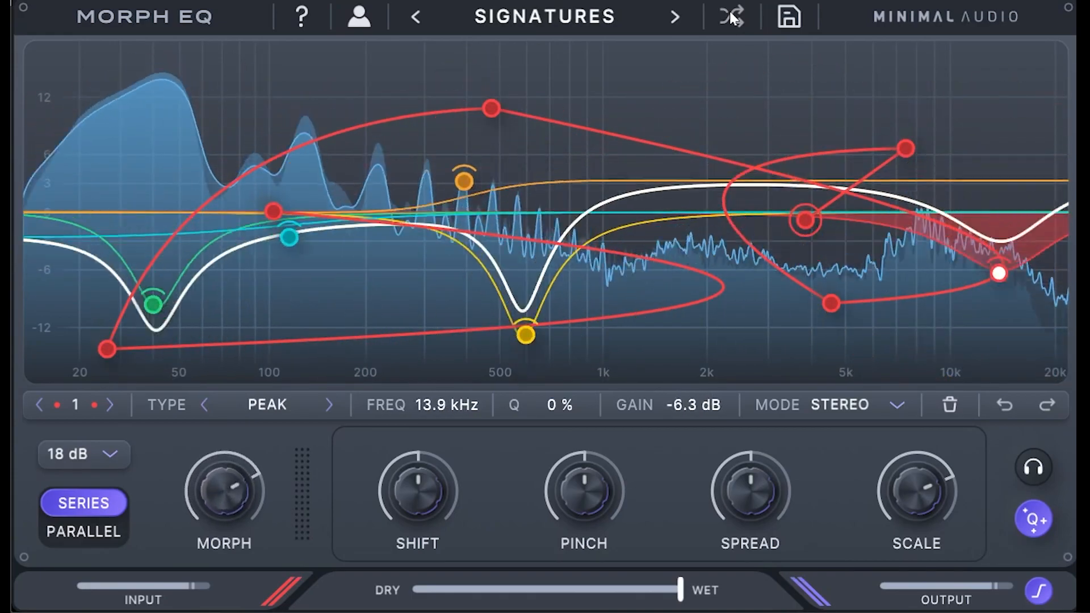
pyautogui.click(730, 13)
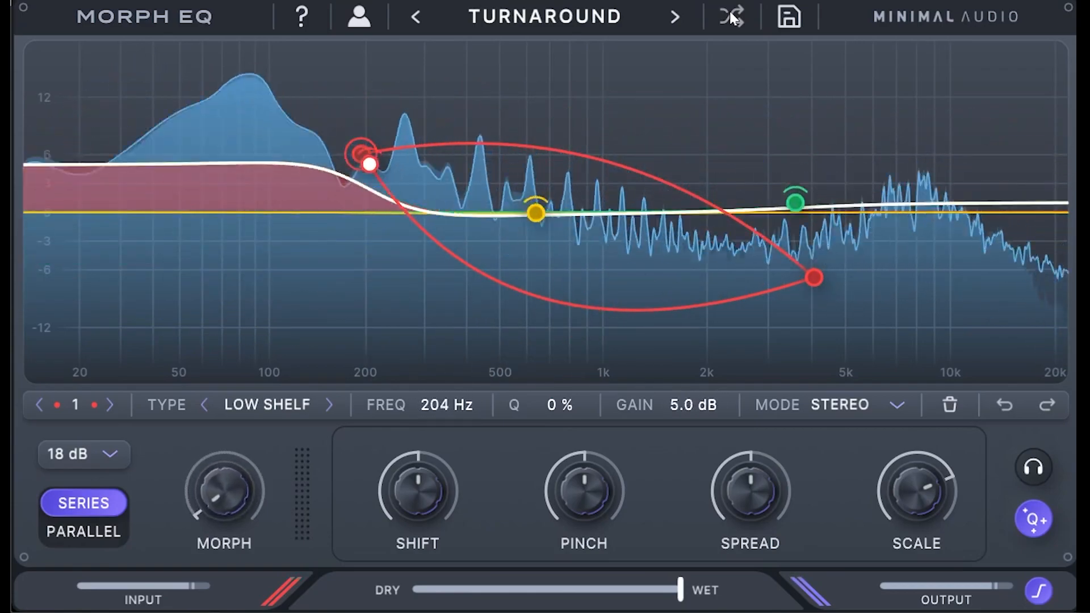
pyautogui.click(730, 13)
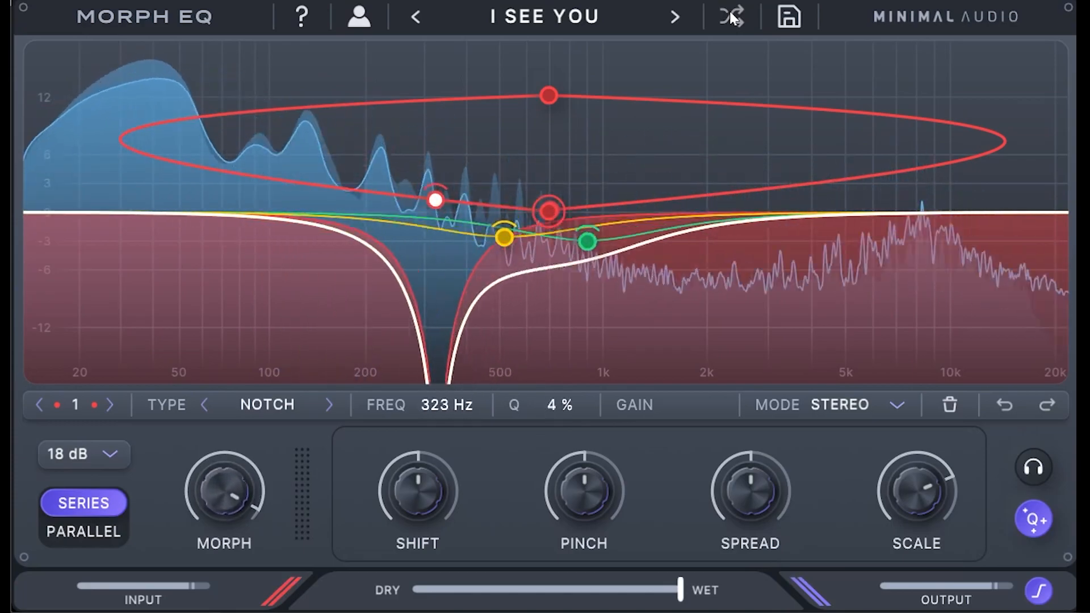
pyautogui.click(730, 13)
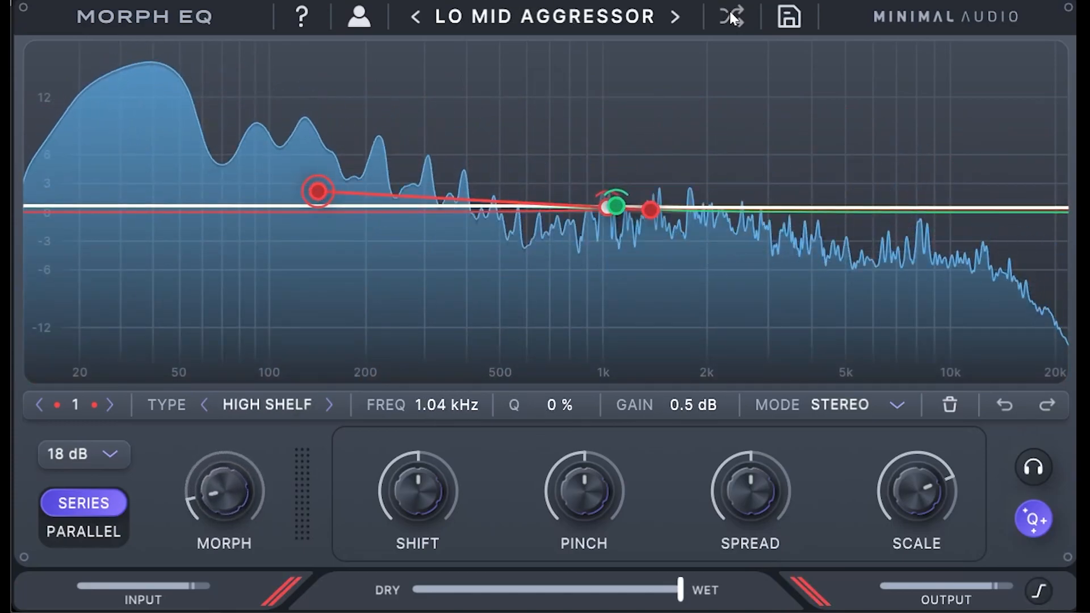
pyautogui.click(730, 12)
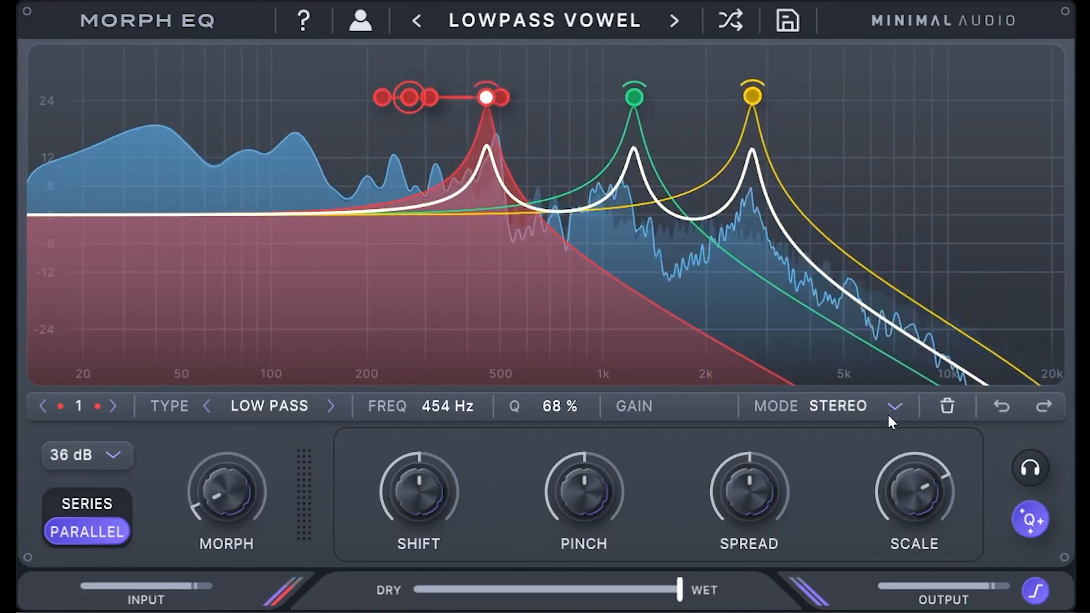
pyautogui.click(738, 19)
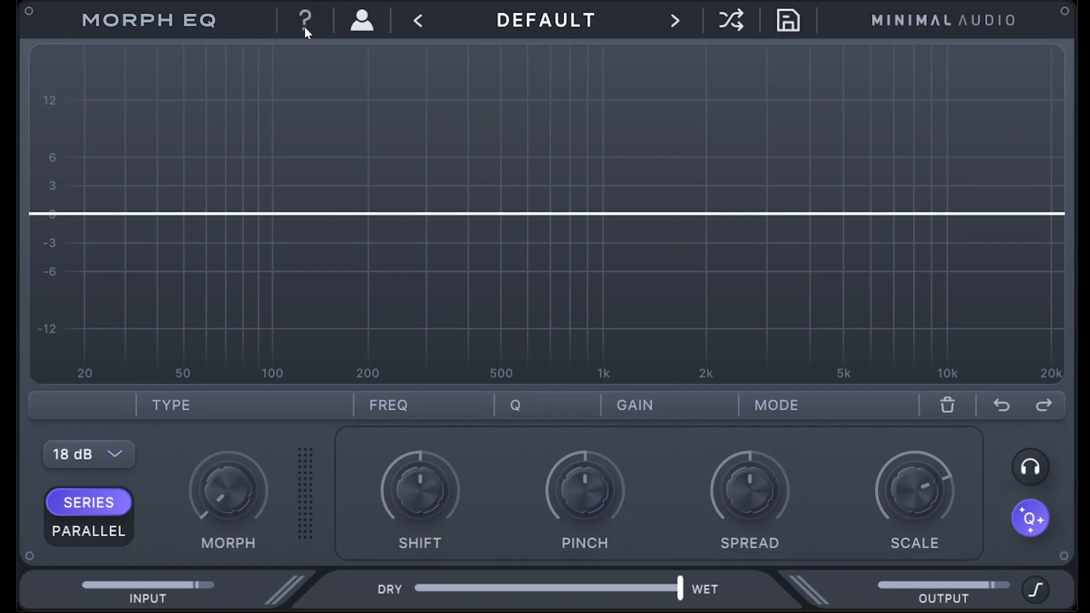
# Add a peak band at about 394 Hz and 12 dB, and move it to about 308 Hz and 12.2 dB
pyautogui.moveTo(587, 487)
pyautogui.doubleClick(466, 101)
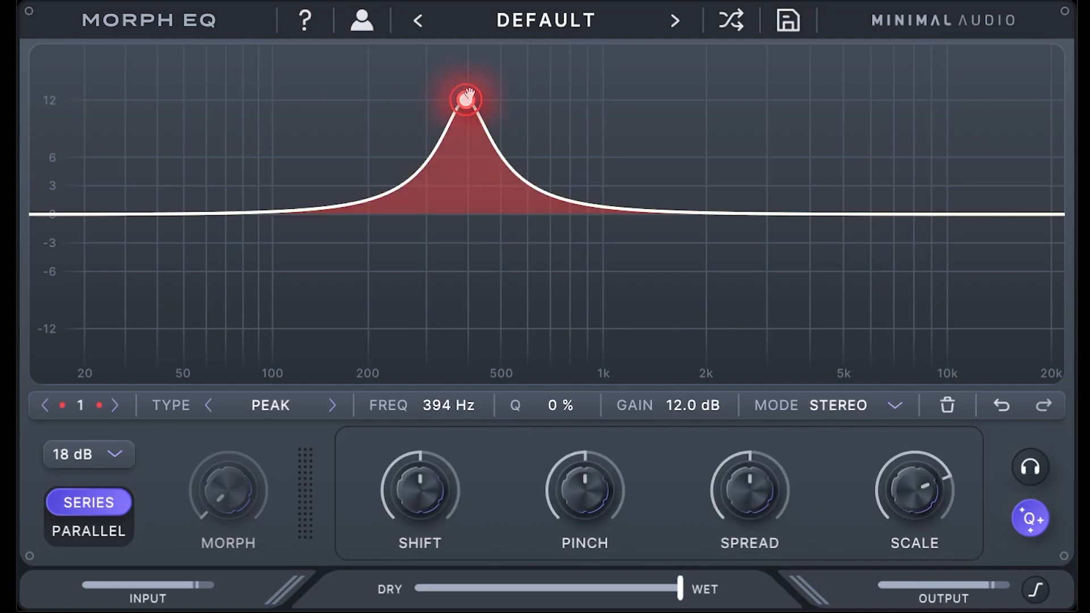
pyautogui.moveTo(466, 101); pyautogui.dragTo(438, 108)
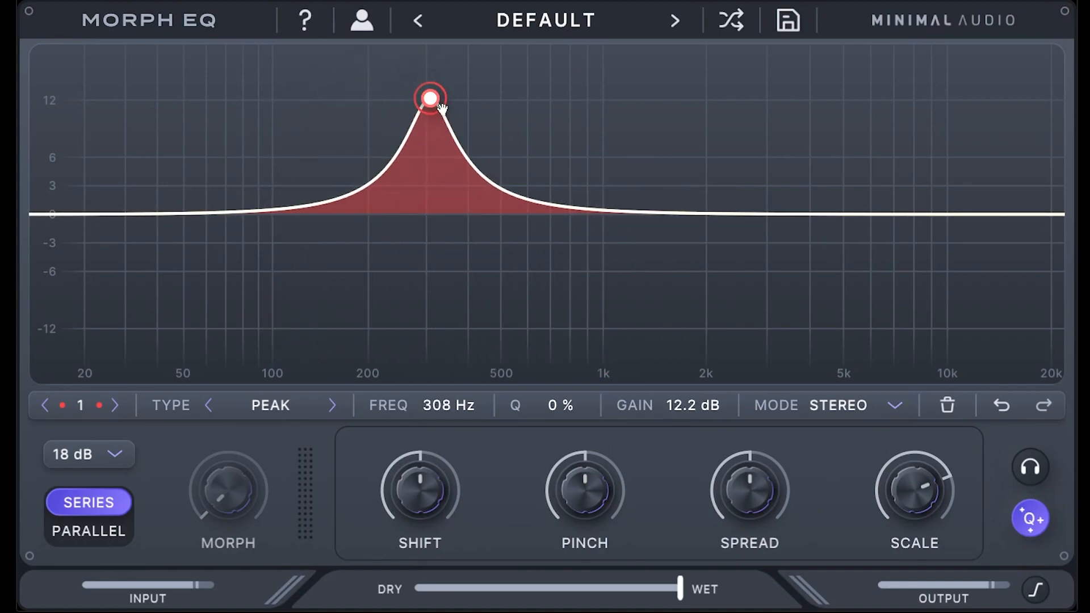
# Narrow and widen the peak band by varying its Q, ending at a Q of about 1%
pyautogui.scroll(-5, 429, 98)
pyautogui.scroll(9, 429, 97)
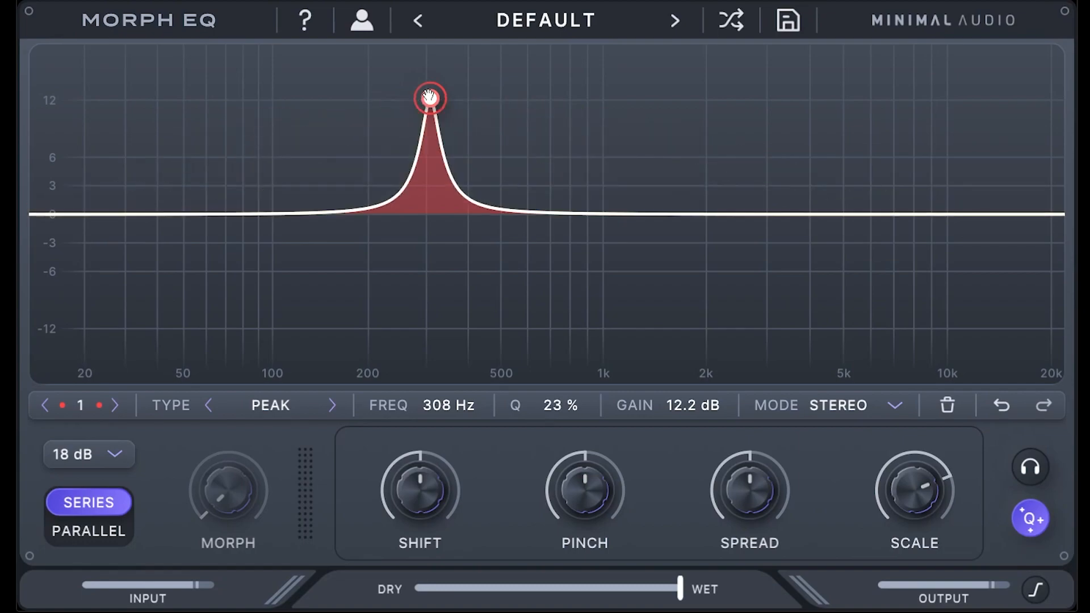
pyautogui.scroll(-2, 429, 97)
pyautogui.scroll(2, 429, 98)
pyautogui.scroll(-8, 429, 98)
pyautogui.scroll(4, 429, 98)
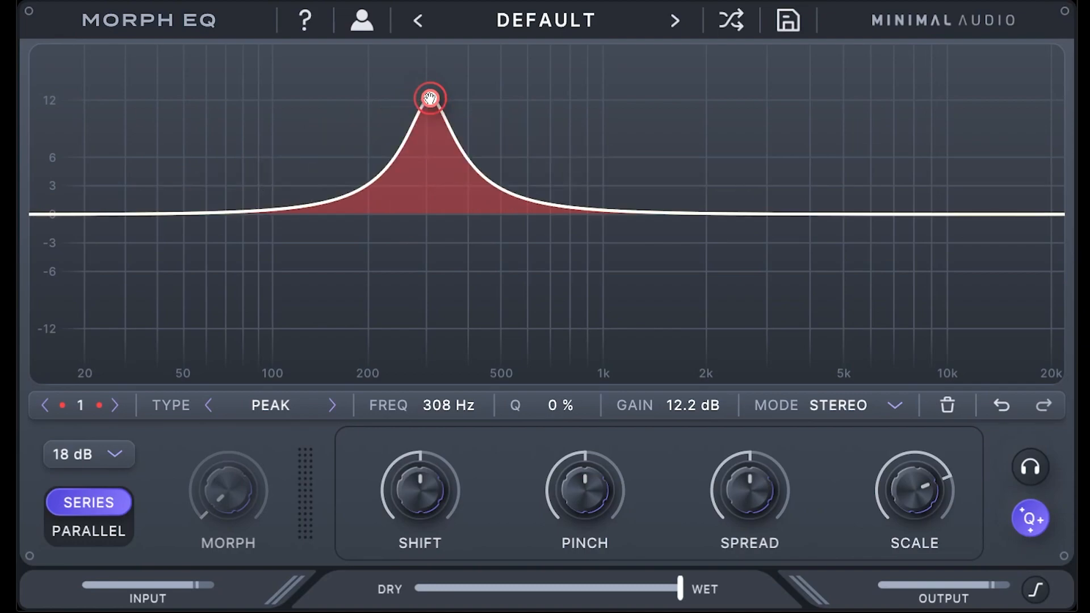
pyautogui.scroll(-2, 430, 100)
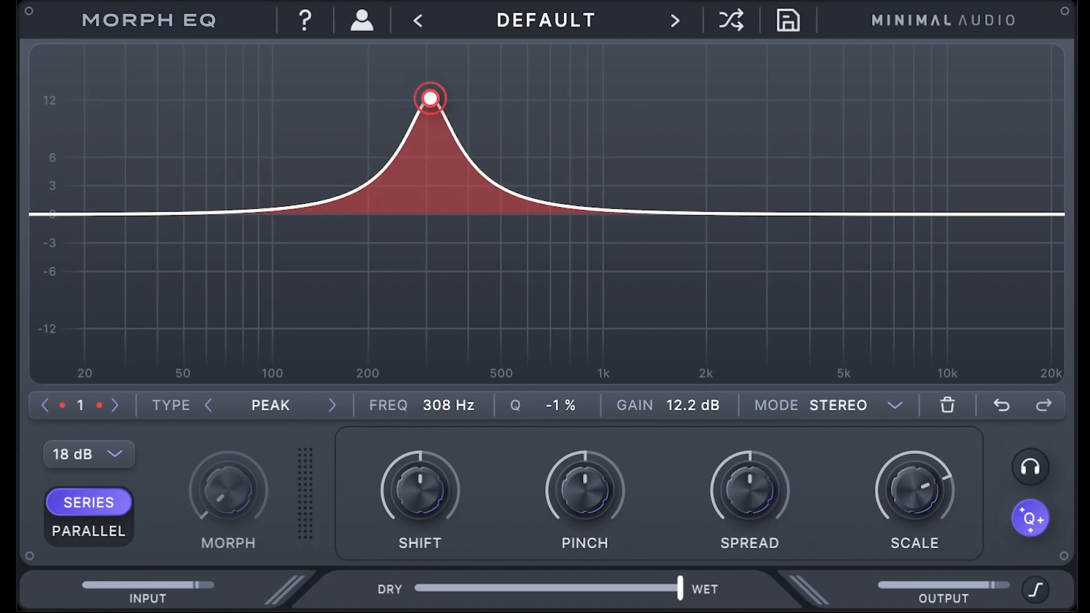
pyautogui.scroll(2, 431, 100)
pyautogui.scroll(1, 430, 99)
pyautogui.scroll(-1, 430, 100)
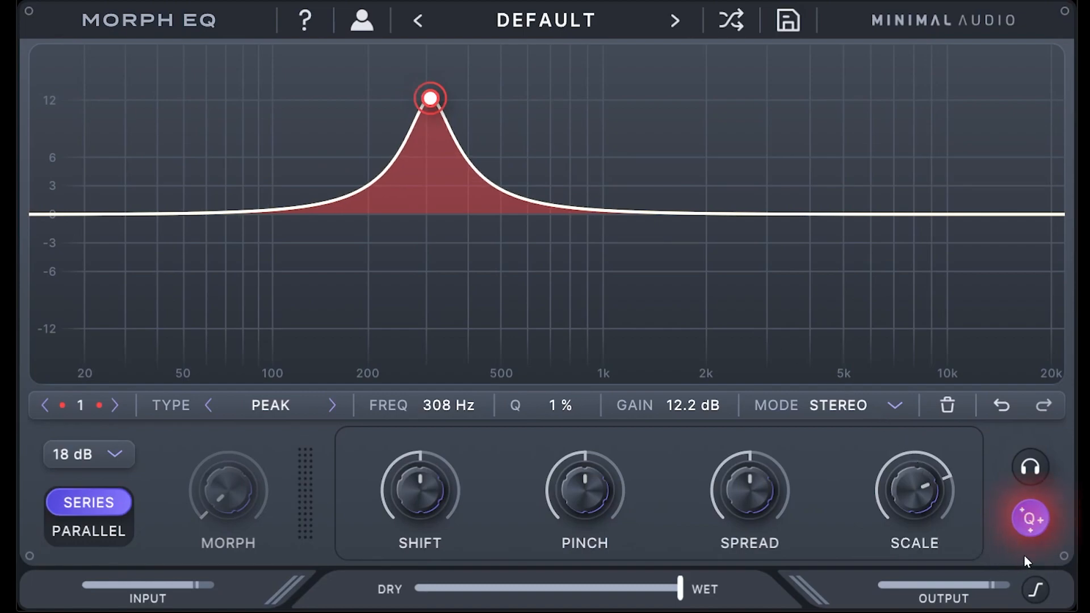
# Switch the Q+ option off, move the peak to about 302 Hz and 10.4 dB, and switch Q+ back on
pyautogui.click(1030, 519)
pyautogui.moveTo(430, 98); pyautogui.dragTo(433, 56)
pyautogui.click(1030, 518)
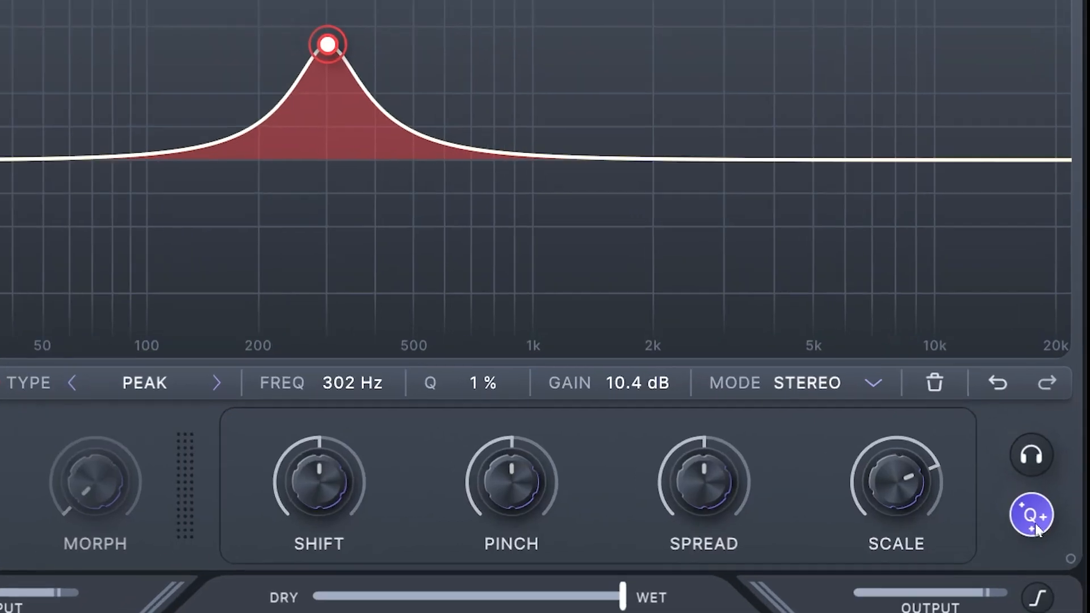
pyautogui.moveTo(1045, 525)
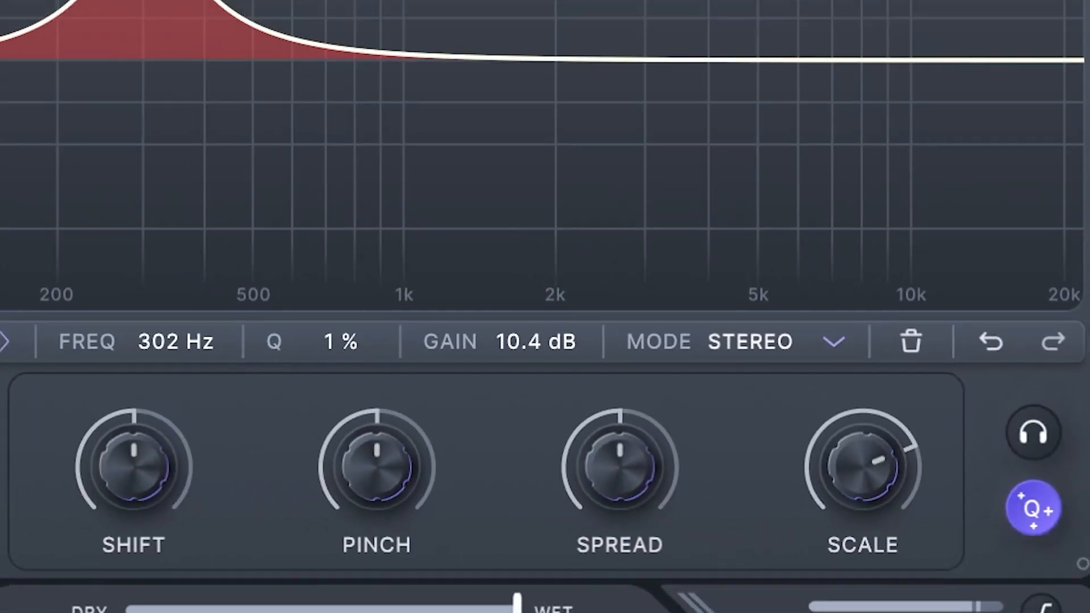
pyautogui.click(306, 23)
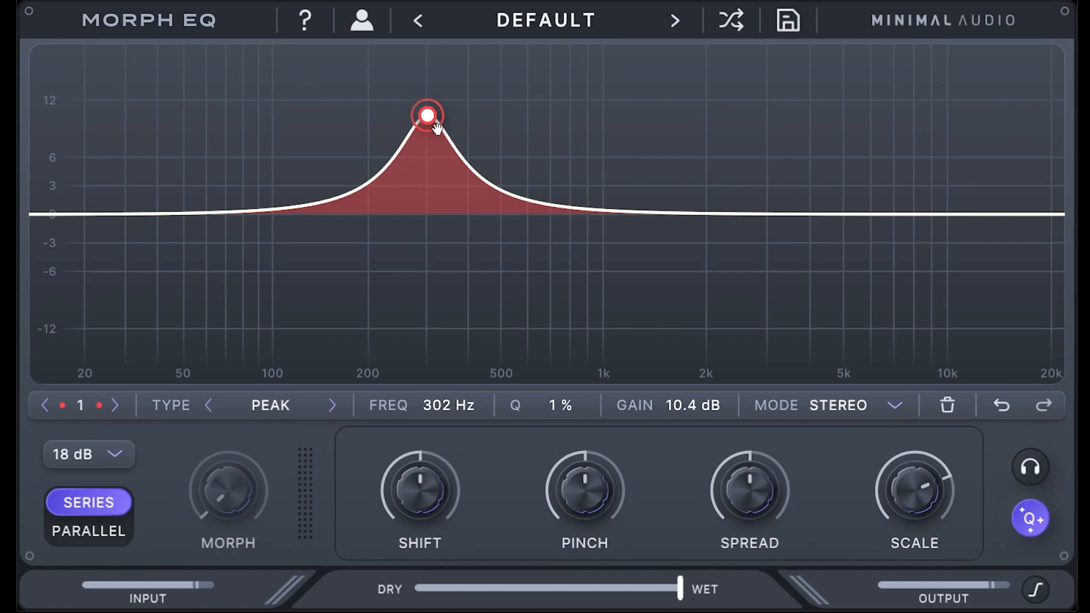
# Create a morph path from the peak to about 6.54 kHz and -8.1 dB, and bend it upward while sweeping Morph
pyautogui.moveTo(443, 131); pyautogui.dragTo(884, 292)
pyautogui.moveTo(209, 519); pyautogui.dragTo(293, 161)
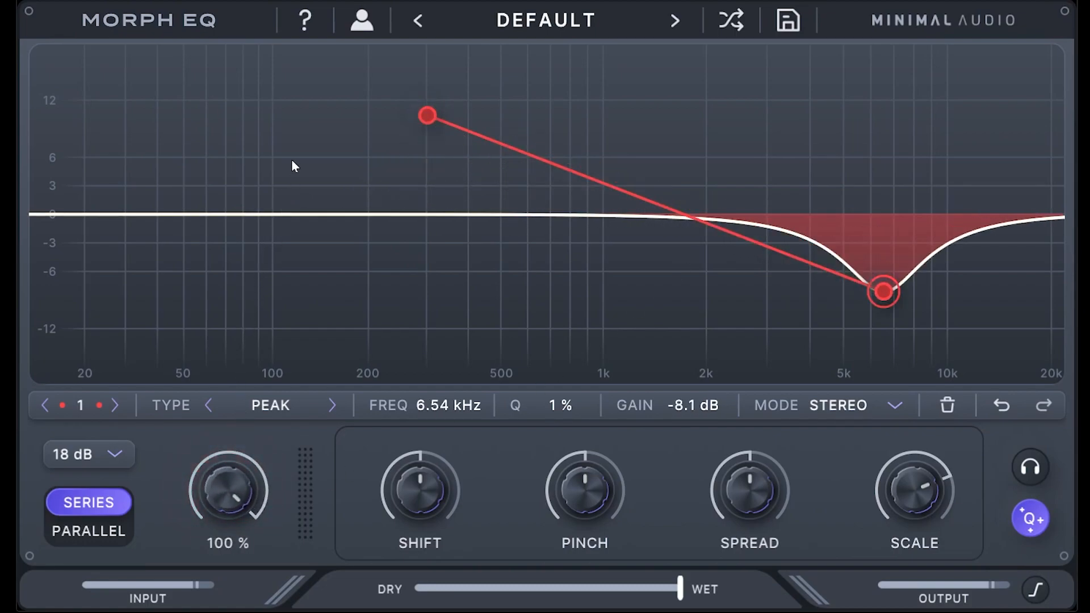
pyautogui.moveTo(307, 247); pyautogui.dragTo(323, 537)
pyautogui.moveTo(686, 221); pyautogui.dragTo(710, 92)
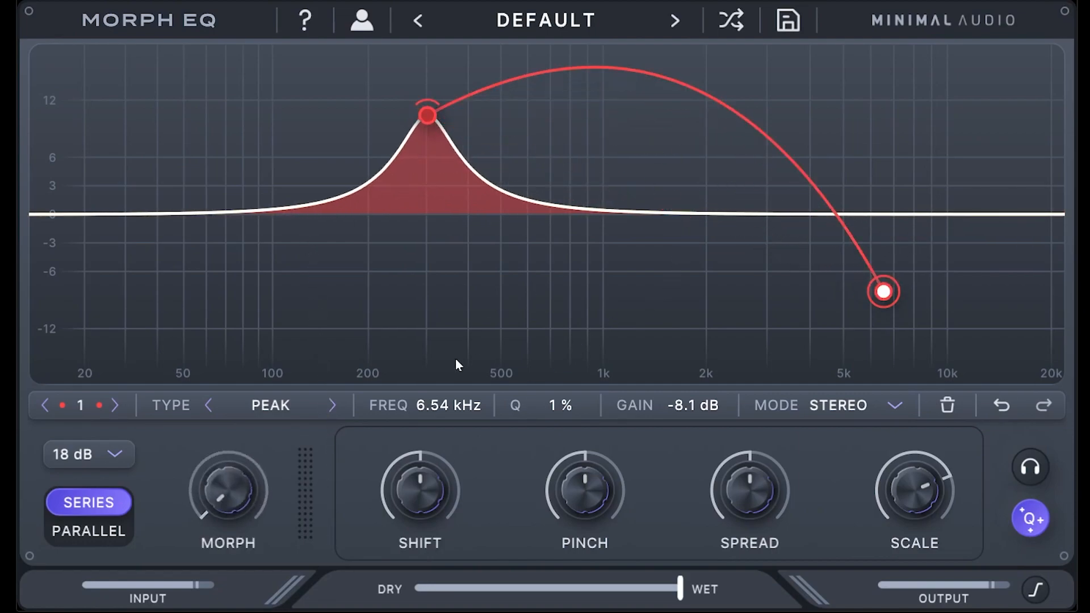
pyautogui.moveTo(247, 510); pyautogui.dragTo(348, 383)
# Reshape the morph path with a point at about 1.43 kHz and 14.9 dB between upward-curved segments, and raise Morph to about 82%
pyautogui.doubleClick(656, 74)
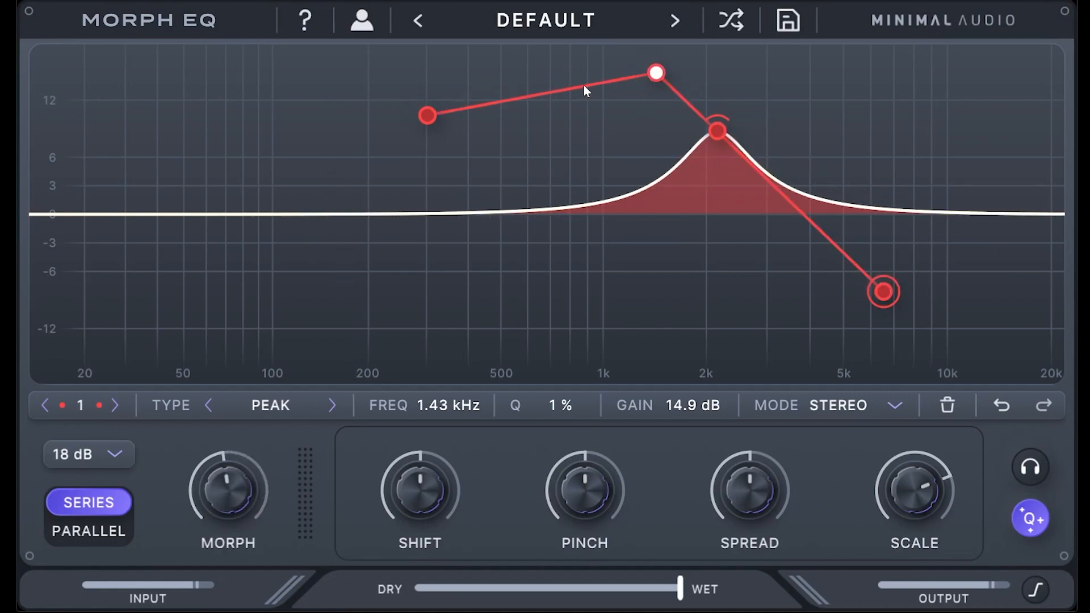
pyautogui.moveTo(562, 86); pyautogui.dragTo(556, 51)
pyautogui.moveTo(770, 189); pyautogui.dragTo(803, 143)
pyautogui.moveTo(224, 483); pyautogui.dragTo(440, 401)
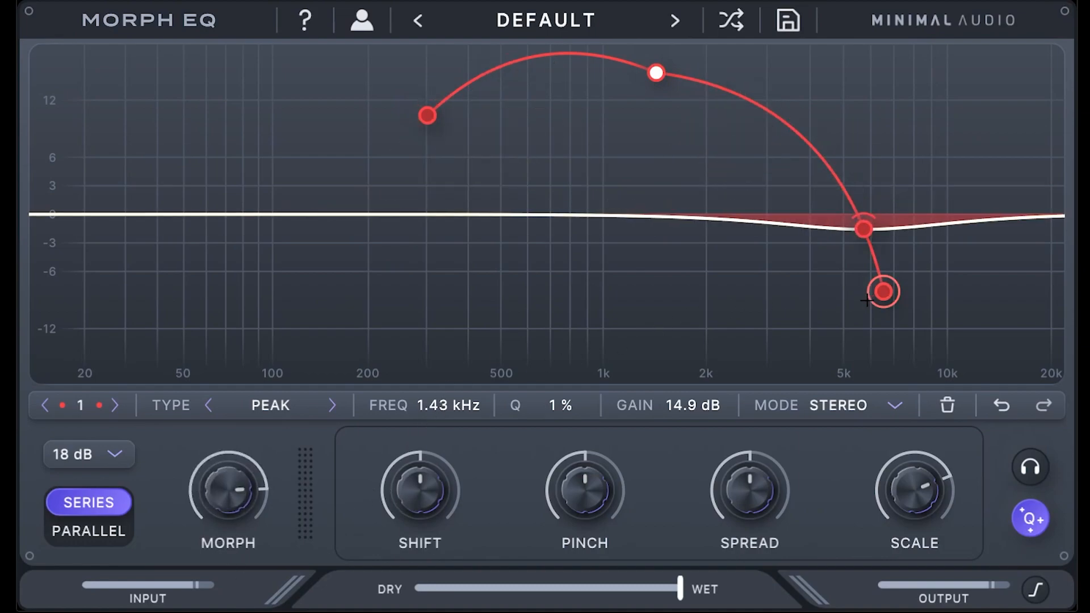
# Extend the morph path with five more points toward the low frequencies, ending at about 146 Hz and -5.2 dB
pyautogui.click(693, 308)
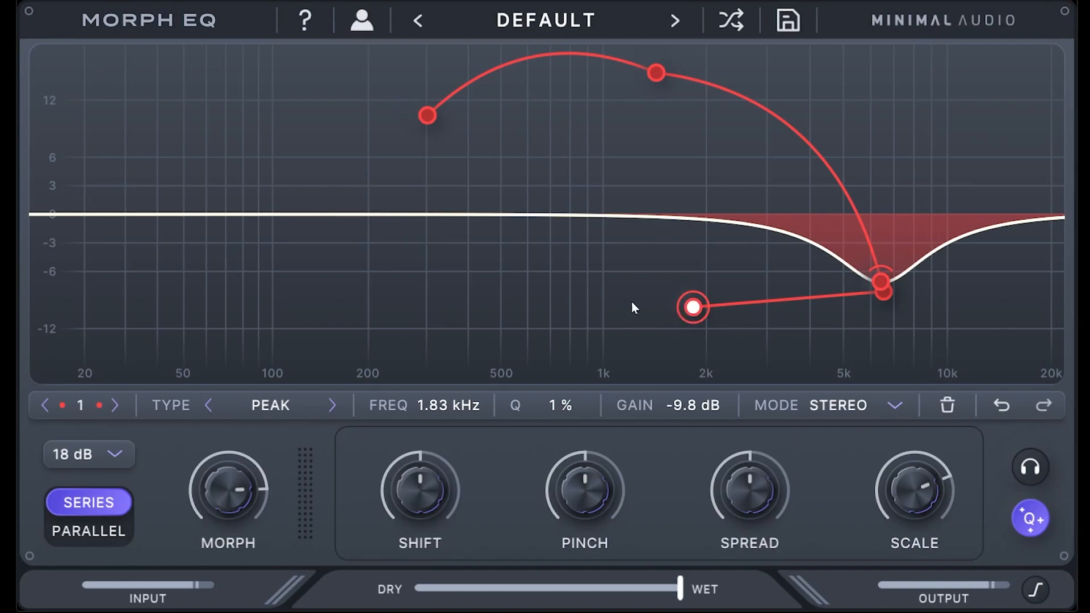
pyautogui.click(584, 292)
pyautogui.click(493, 291)
pyautogui.click(410, 329)
pyautogui.click(324, 263)
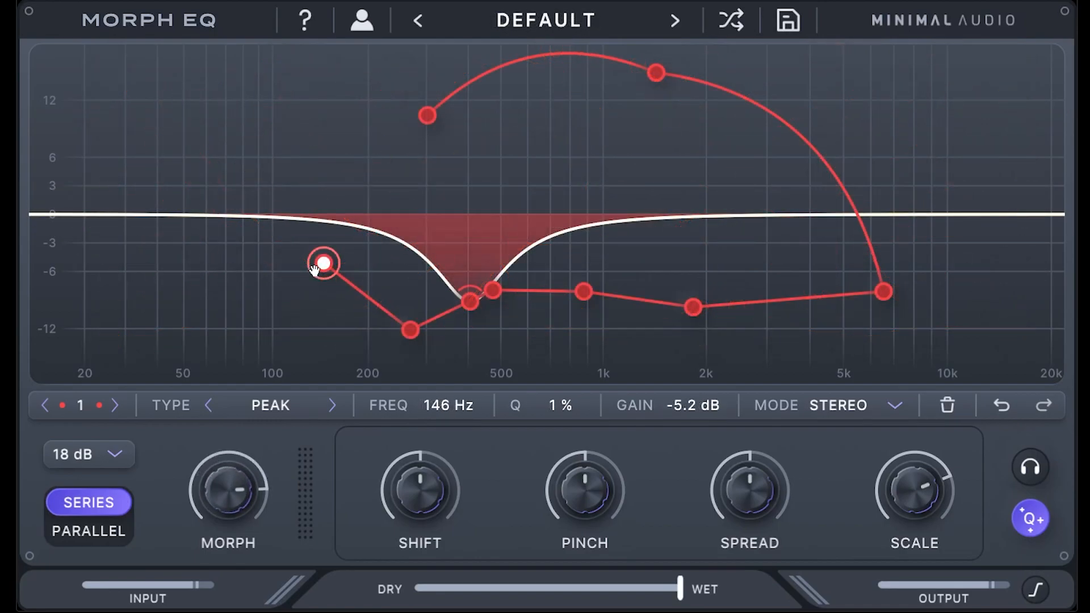
# Delete the last two points at the low-frequency end of the morph path
pyautogui.rightClick(324, 263)
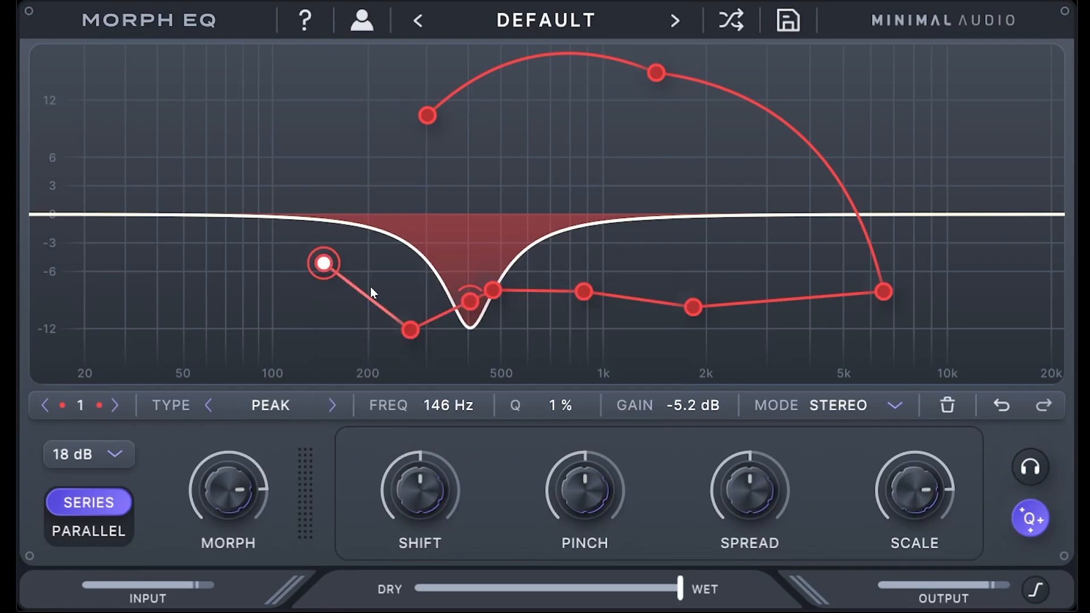
pyautogui.click(945, 403)
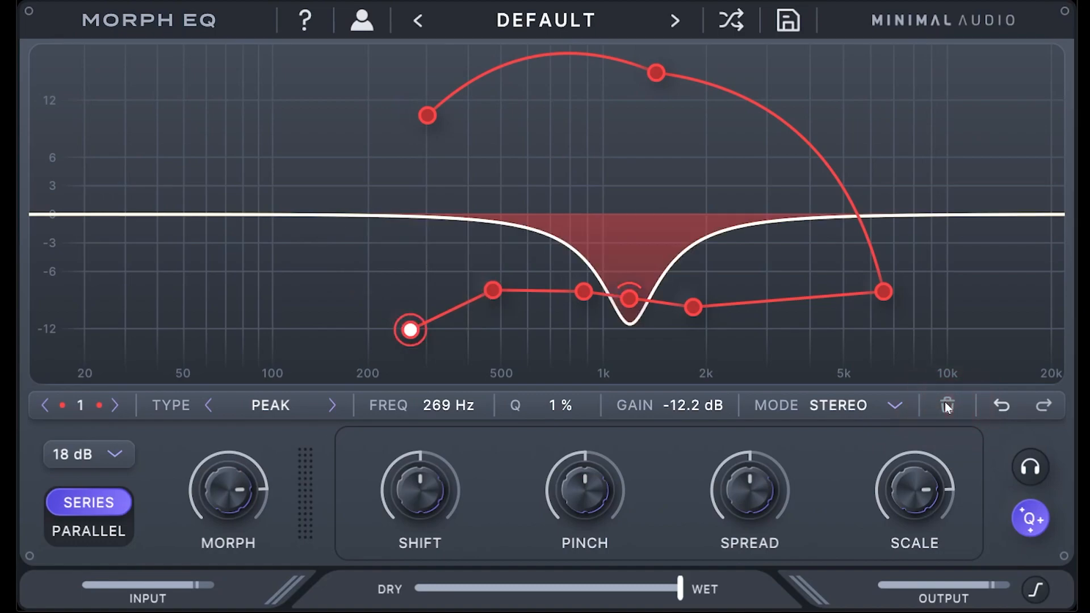
pyautogui.click(946, 402)
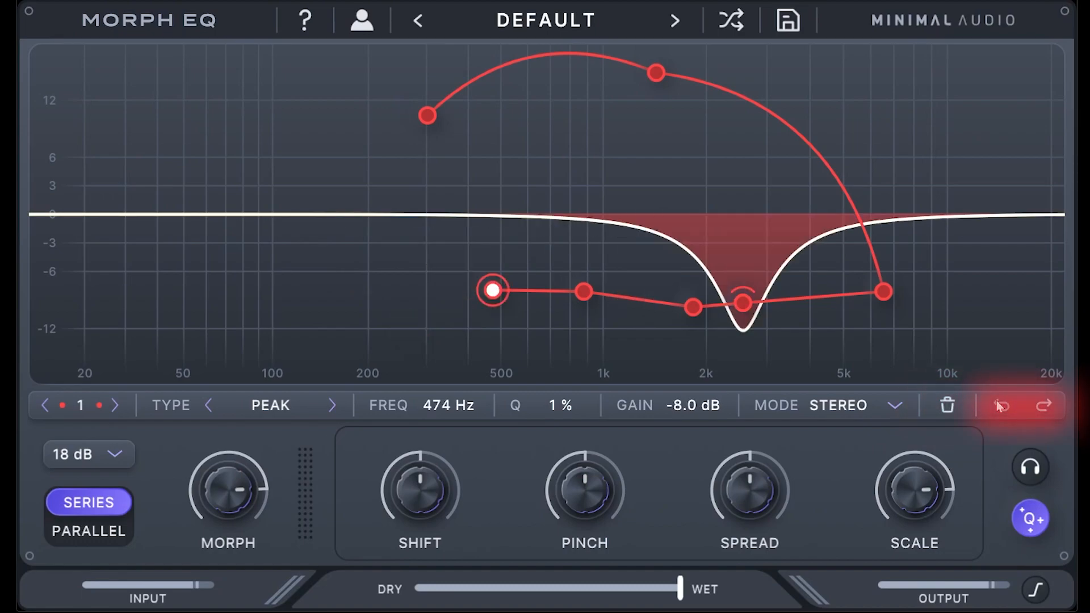
# Undo the morph point deletions and reselect the red band's node
pyautogui.click(999, 405)
pyautogui.click(1000, 406)
pyautogui.click(1000, 405)
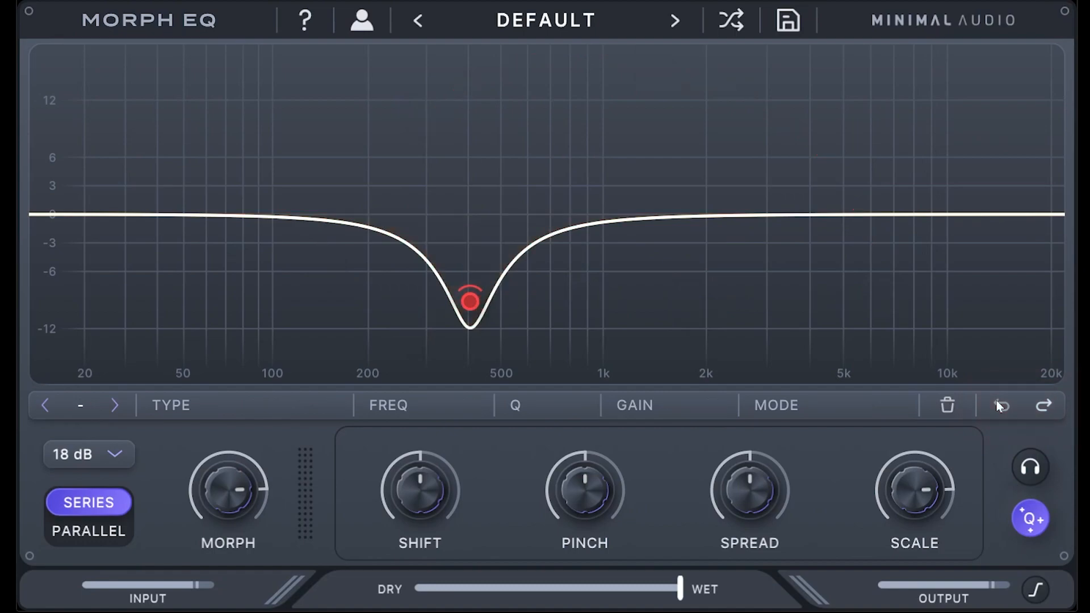
pyautogui.click(469, 301)
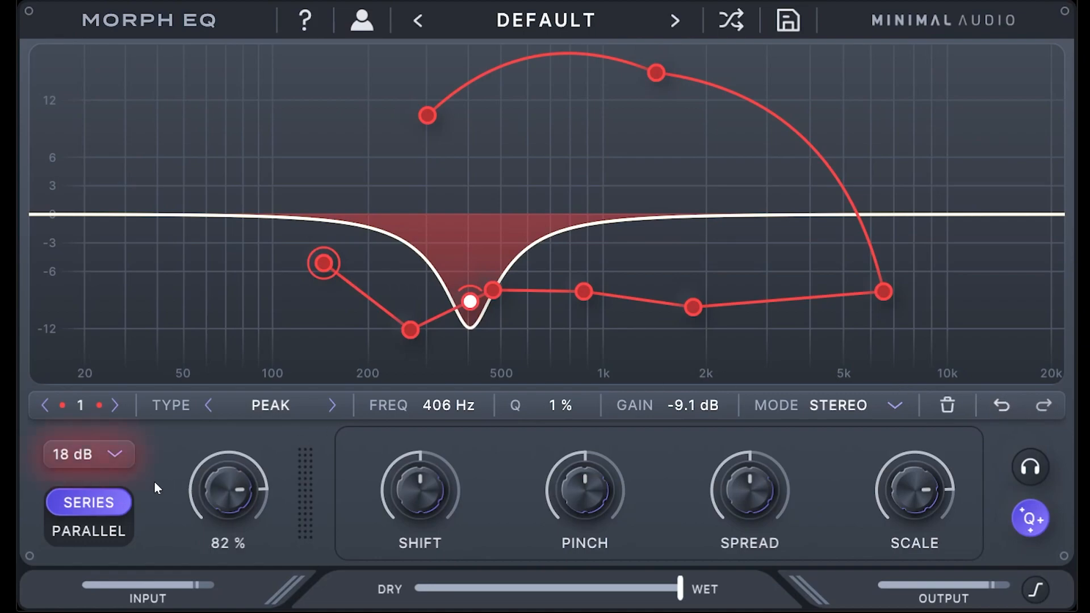
# Try the 6 dB and 36 dB graph ranges and return the display to the 18 dB range
pyautogui.click(94, 456)
pyautogui.click(96, 484)
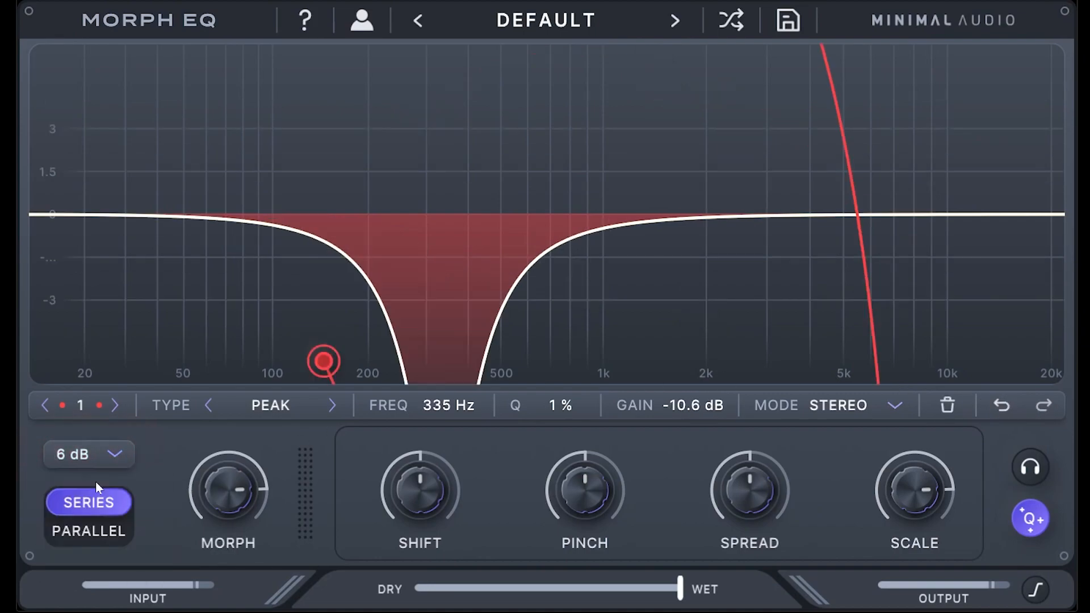
pyautogui.click(74, 461)
pyautogui.click(77, 552)
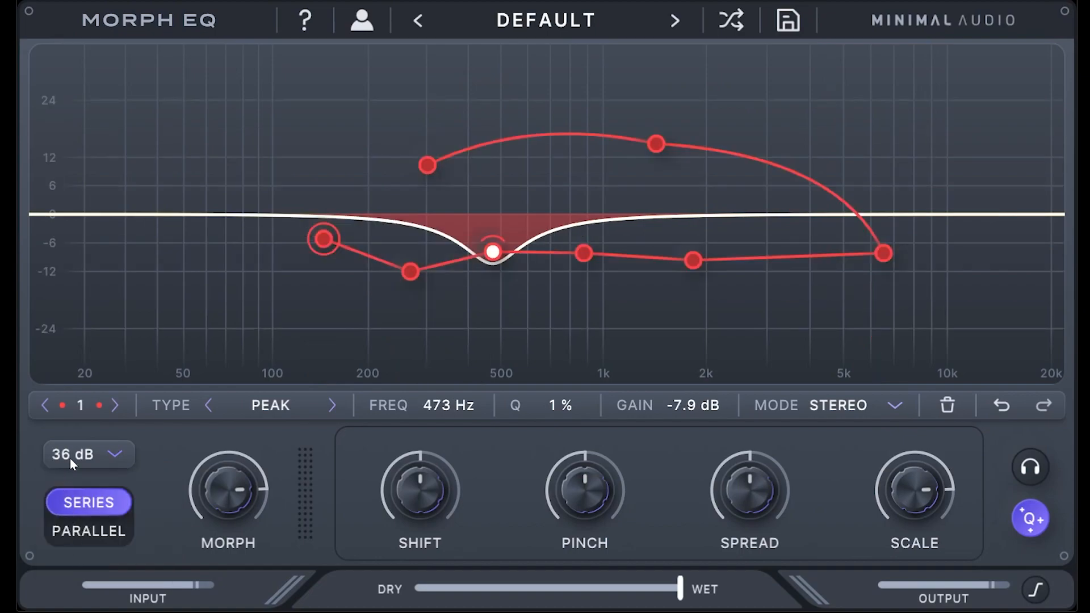
pyautogui.click(70, 458)
pyautogui.click(78, 520)
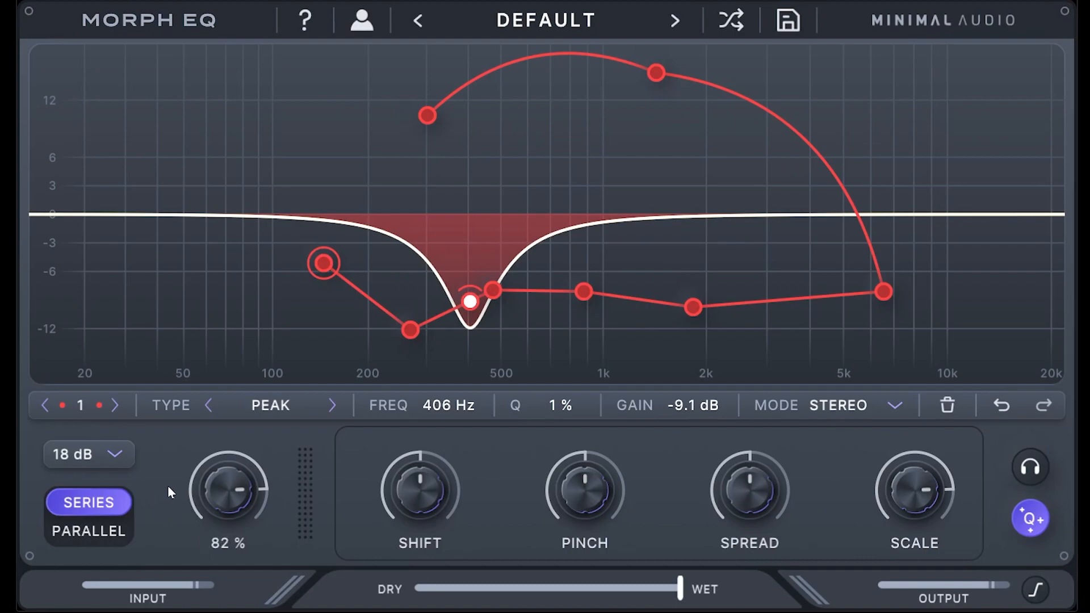
# Set the red band's frequency to 438 Hz, Q to 2% and gain to -9.6 dB, and view its filter type options
pyautogui.moveTo(460, 406)
pyautogui.mouseDown()
pyautogui.moveTo(457, 366)
pyautogui.moveTo(446, 405)
pyautogui.mouseUp()
pyautogui.moveTo(559, 405)
pyautogui.mouseDown()
pyautogui.moveTo(562, 360)
pyautogui.moveTo(558, 404)
pyautogui.mouseUp()
pyautogui.moveTo(687, 407)
pyautogui.mouseDown()
pyautogui.moveTo(691, 385)
pyautogui.moveTo(692, 405)
pyautogui.mouseUp()
pyautogui.doubleClick(444, 407)
pyautogui.press('Return')
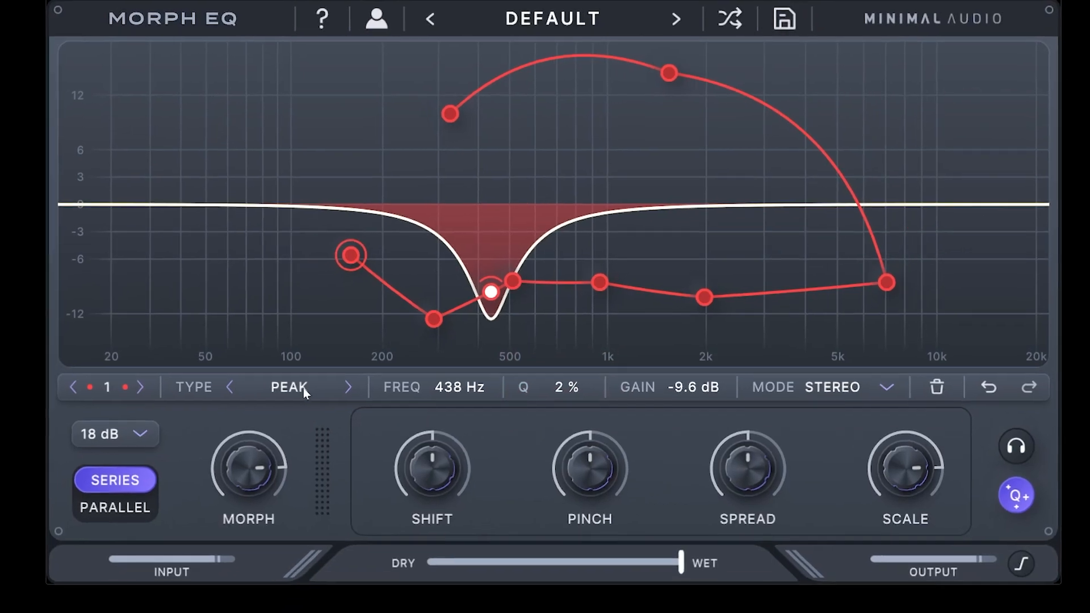
pyautogui.click(288, 407)
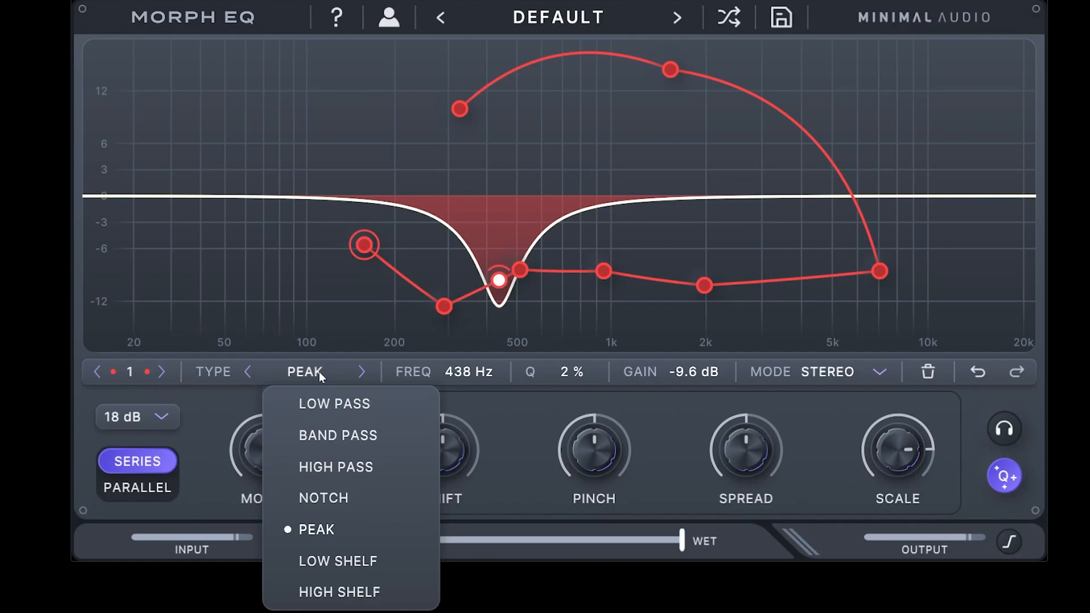
pyautogui.click(319, 373)
# Add a low shelf band at about 177 Hz and 5.3 dB, and switch the selection back to band 1
pyautogui.doubleClick(294, 113)
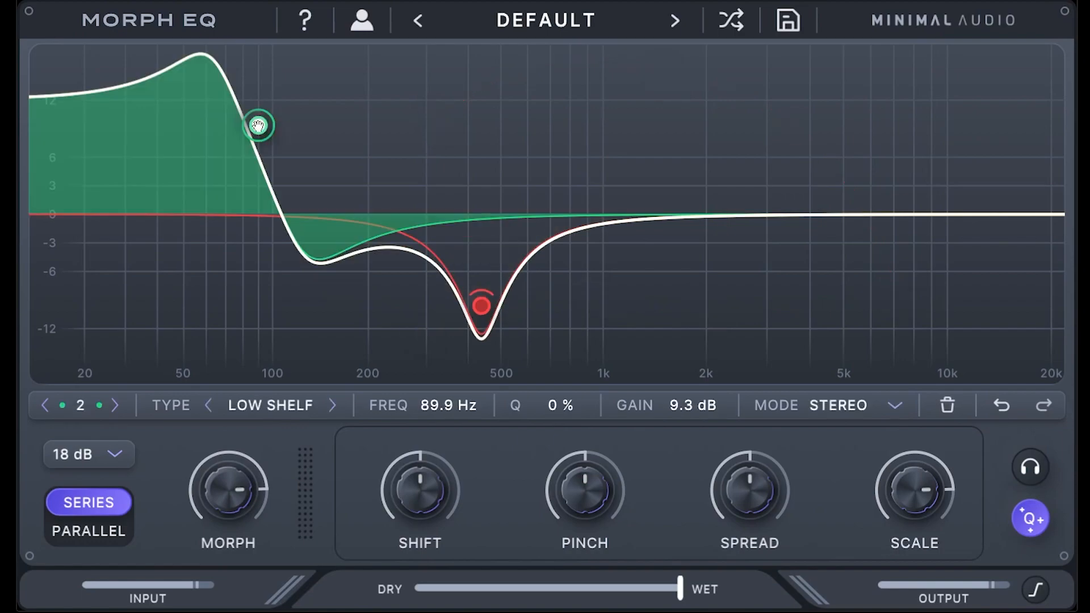
pyautogui.moveTo(259, 125); pyautogui.dragTo(351, 164)
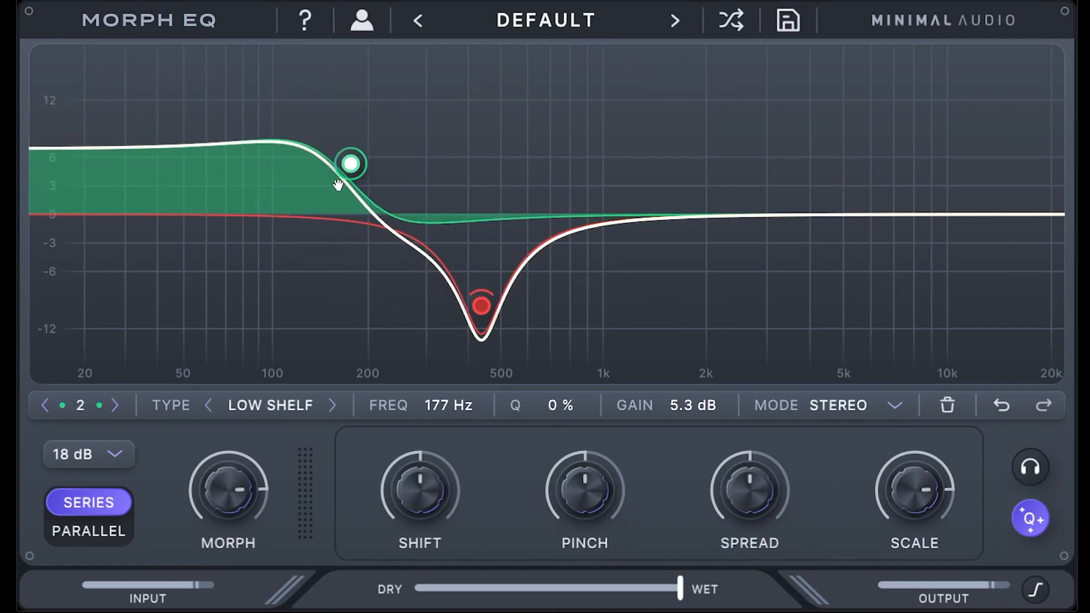
pyautogui.click(113, 416)
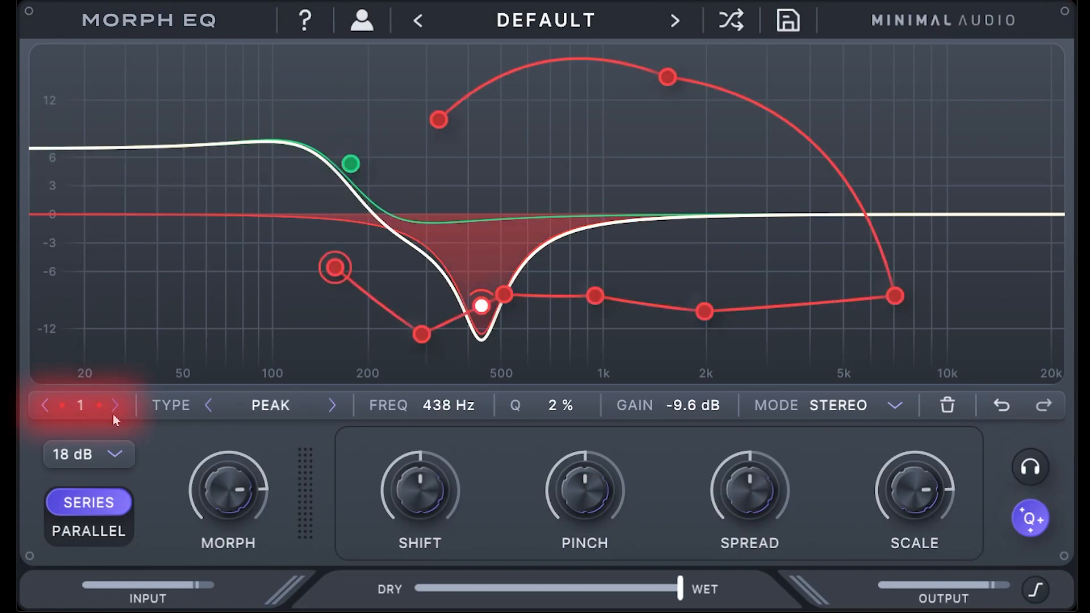
# Give the low shelf band a morph path through 8.61 kHz at -11.1 dB, sweep Morph to minimum, and extend the path to 6.42 kHz at -2.5 dB
pyautogui.click(113, 416)
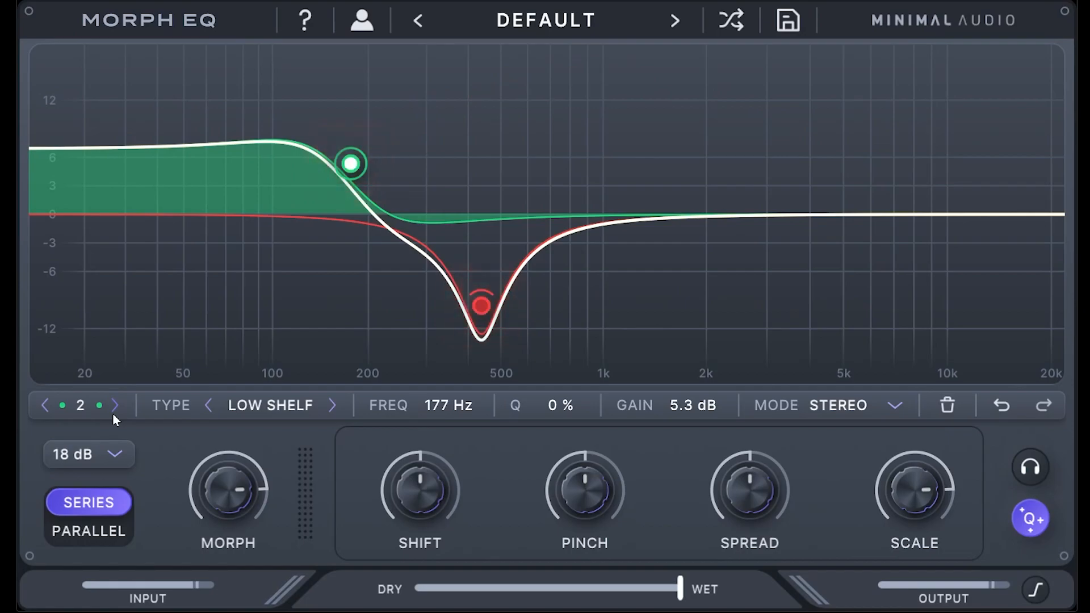
pyautogui.click(444, 107)
pyautogui.moveTo(352, 164)
pyautogui.mouseDown()
pyautogui.moveTo(457, 117)
pyautogui.moveTo(613, 130)
pyautogui.moveTo(687, 301)
pyautogui.moveTo(924, 320)
pyautogui.mouseUp()
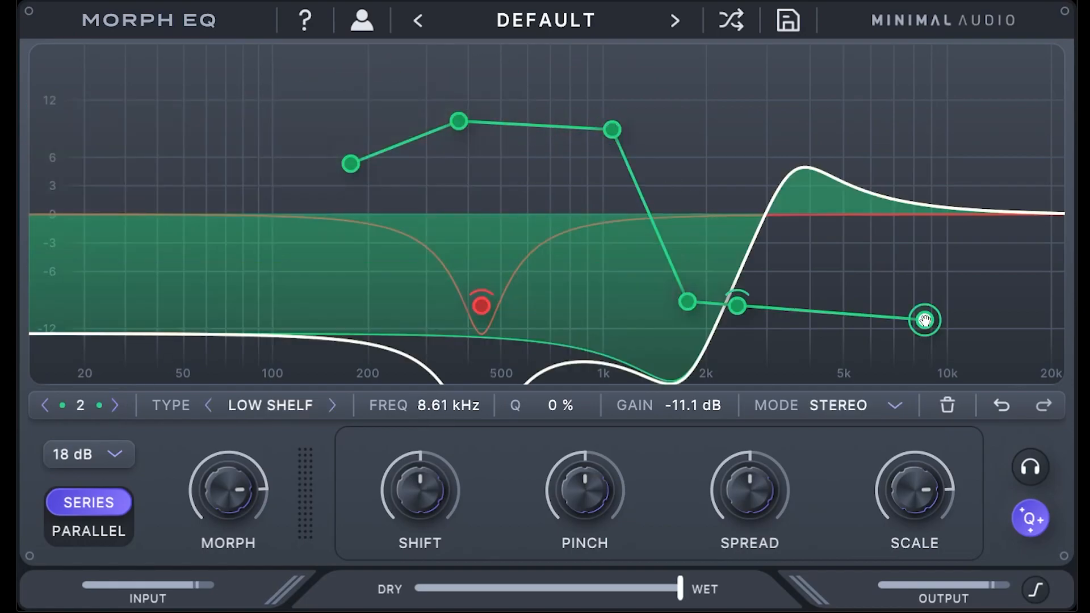
pyautogui.moveTo(233, 489); pyautogui.dragTo(253, 612)
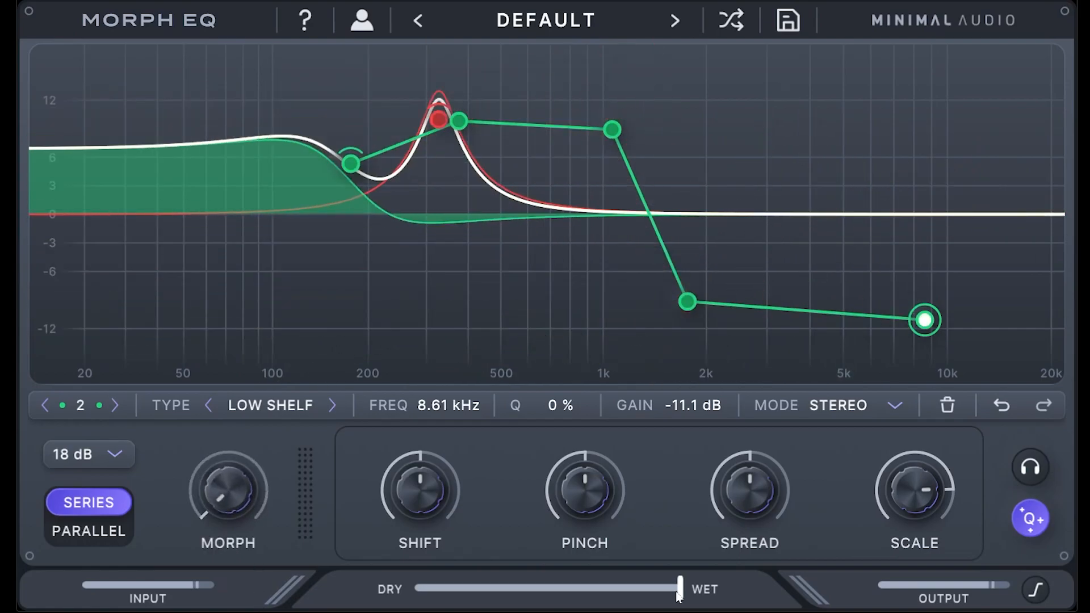
pyautogui.click(881, 239)
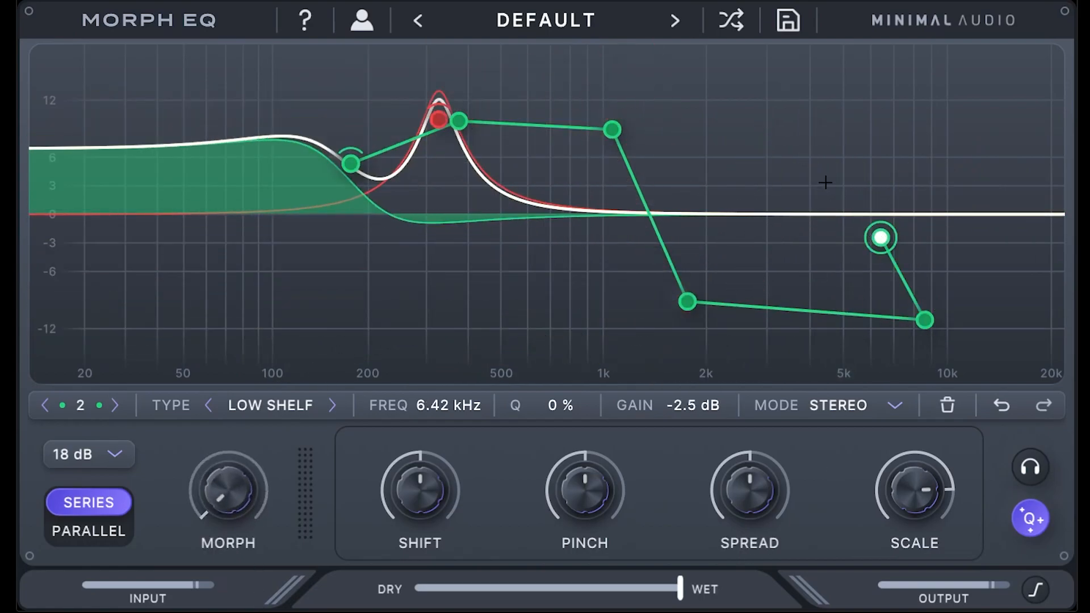
# Add two peak bands above 0 dB, one between 2 kHz and 5 kHz and one at 1.13 kHz with 10.8 dB gain
pyautogui.doubleClick(784, 114)
pyautogui.doubleClick(621, 110)
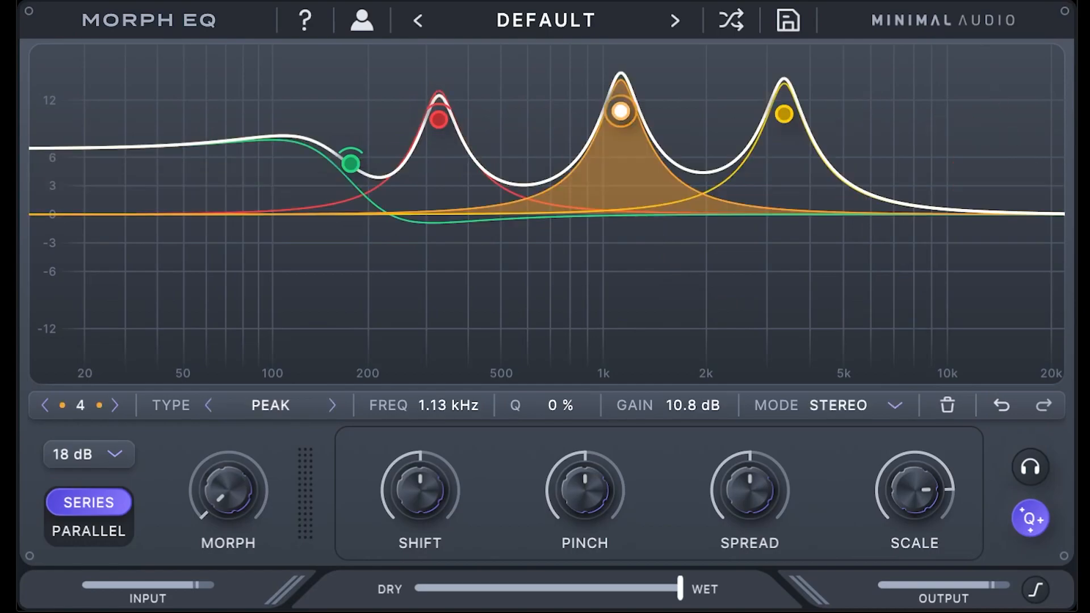
pyautogui.click(643, 266)
pyautogui.doubleClick(643, 267)
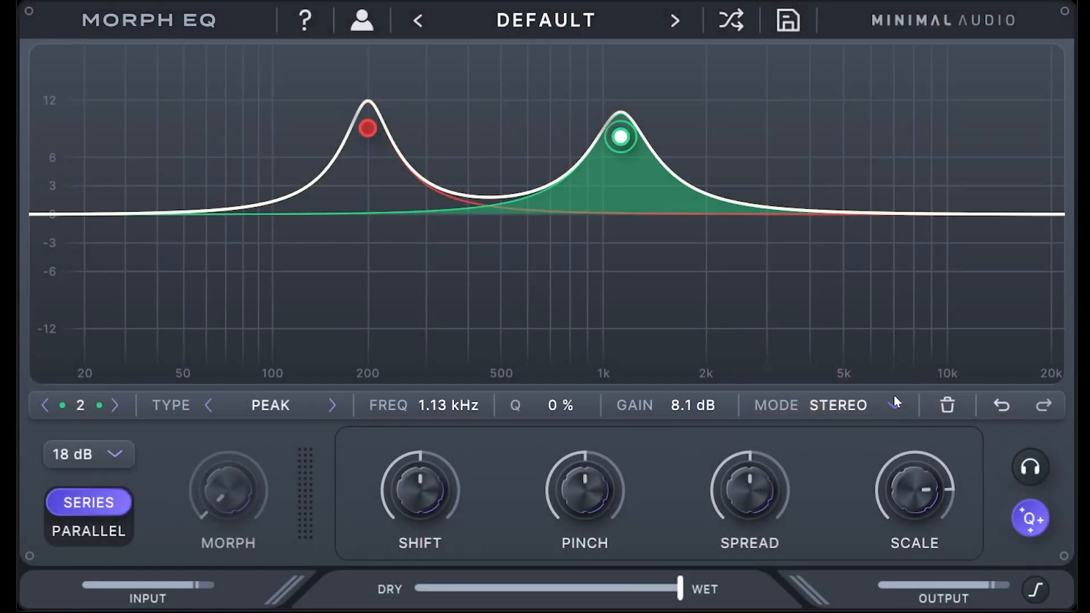
# Set the green band's channel mode to Left and the red band's to Right, and view the remaining mode options
pyautogui.click(902, 410)
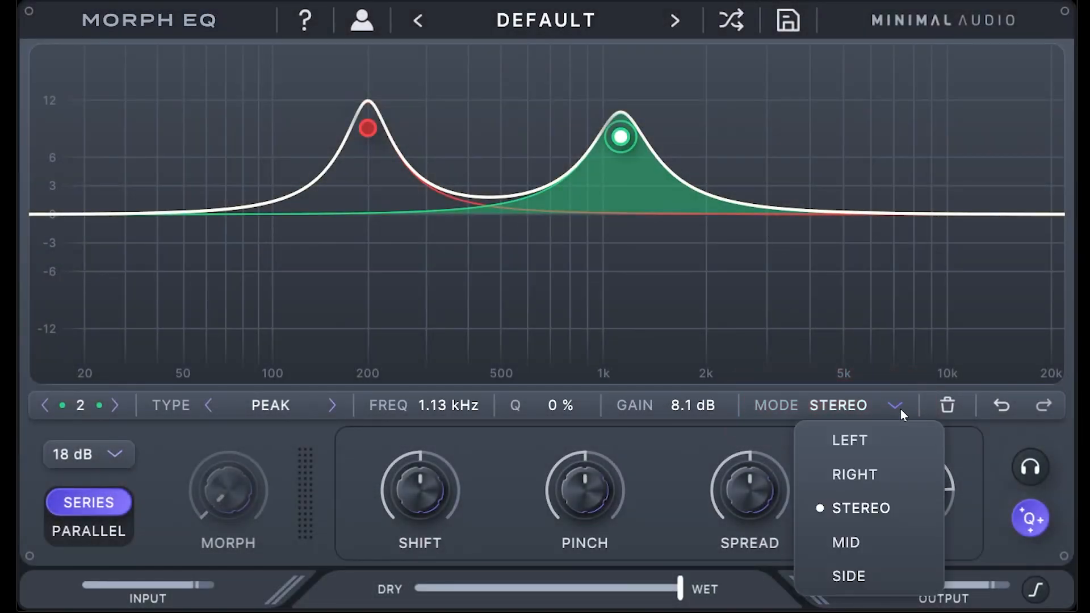
pyautogui.click(879, 436)
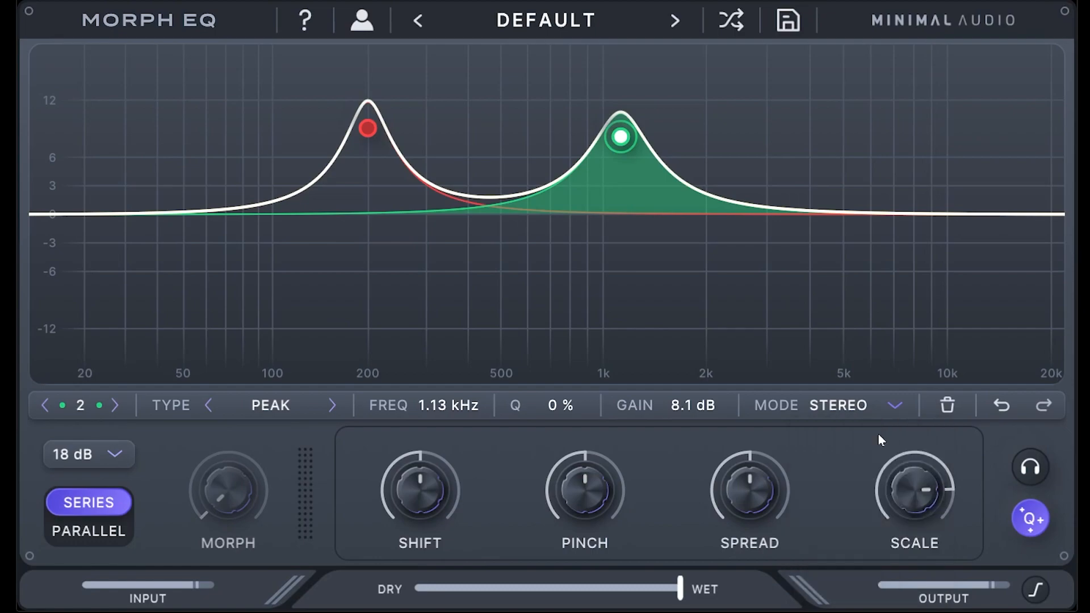
pyautogui.click(367, 129)
pyautogui.click(835, 404)
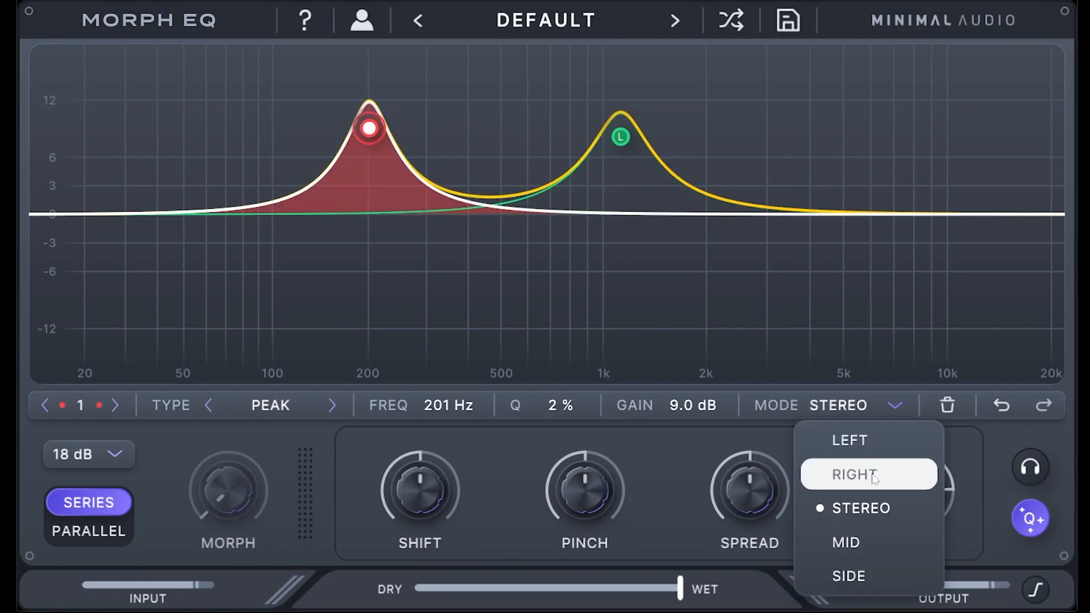
pyautogui.click(844, 473)
pyautogui.click(871, 408)
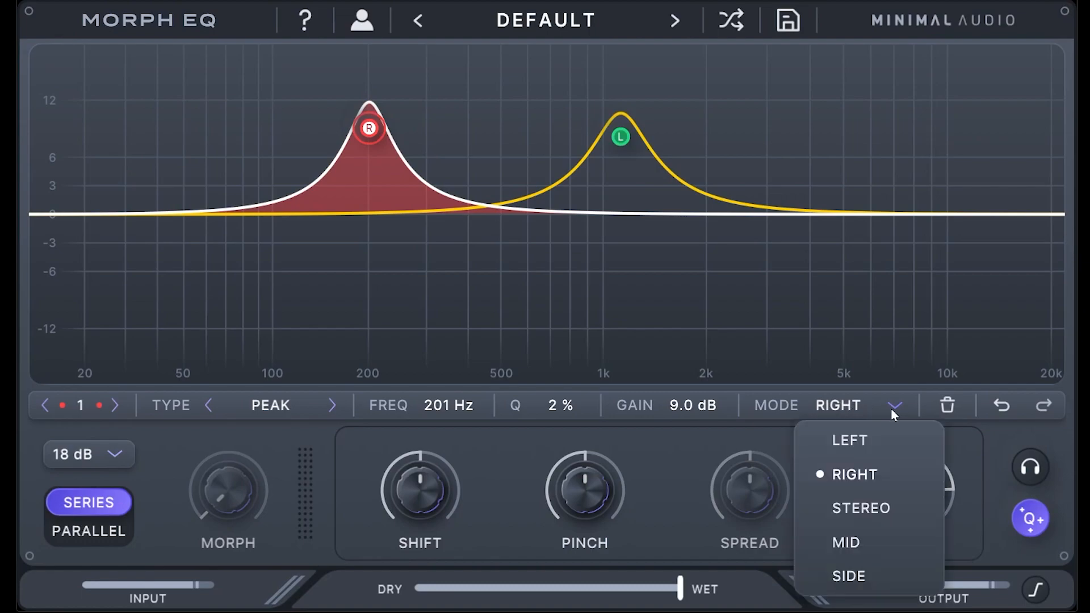
pyautogui.click(891, 408)
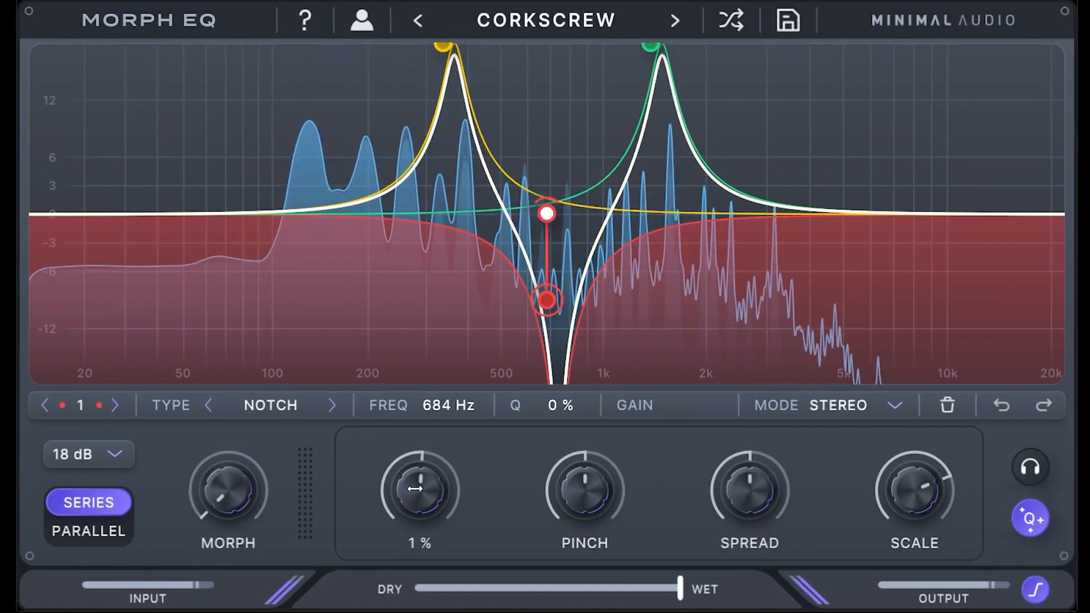
# Try out the Shift, Pinch, Spread and Scale controls, resetting Shift to 0 % and Scale to its default
pyautogui.doubleClick(418, 488)
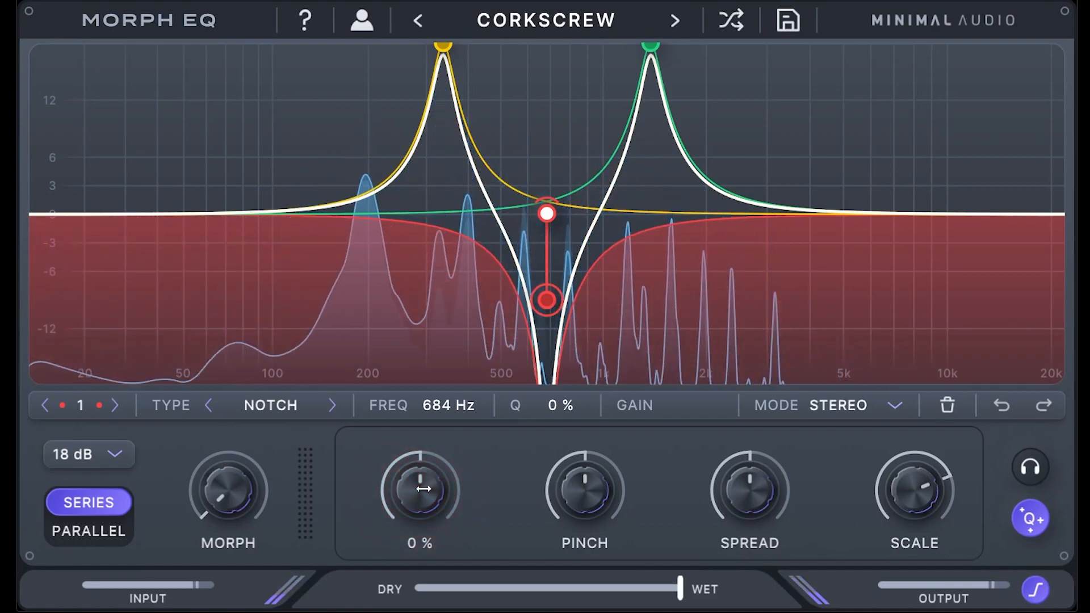
pyautogui.moveTo(423, 489)
pyautogui.mouseDown()
pyautogui.moveTo(423, 453)
pyautogui.moveTo(420, 483)
pyautogui.mouseUp()
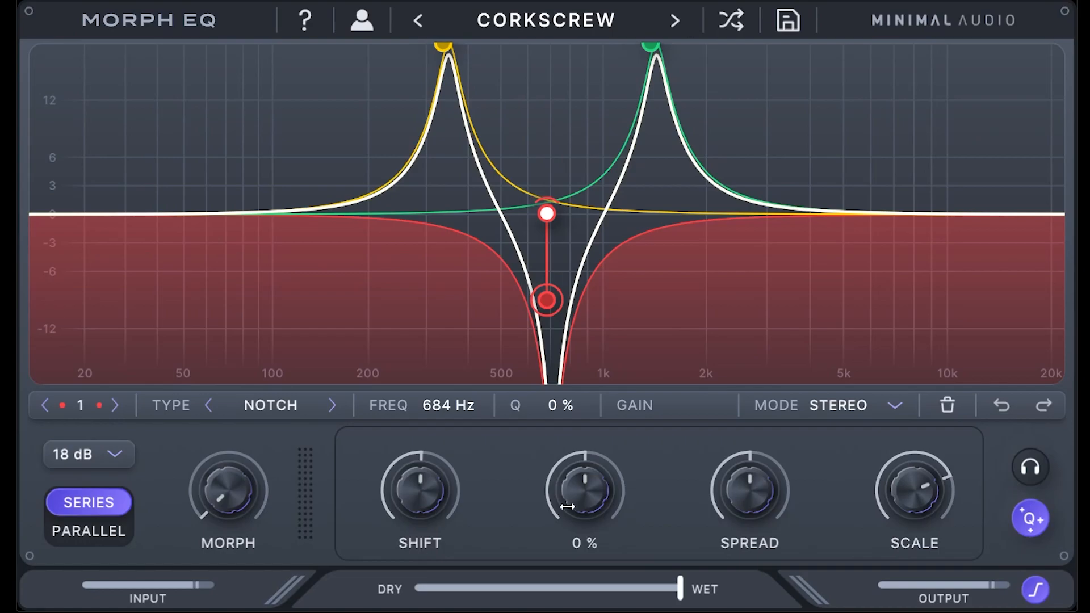
pyautogui.moveTo(568, 506); pyautogui.dragTo(598, 475)
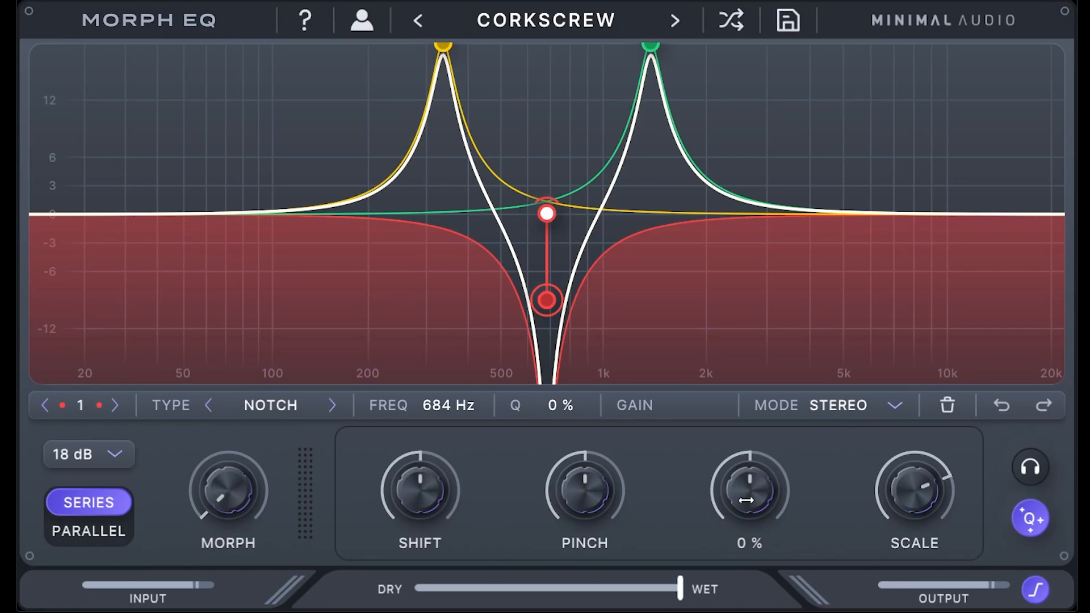
pyautogui.moveTo(746, 500); pyautogui.dragTo(730, 461)
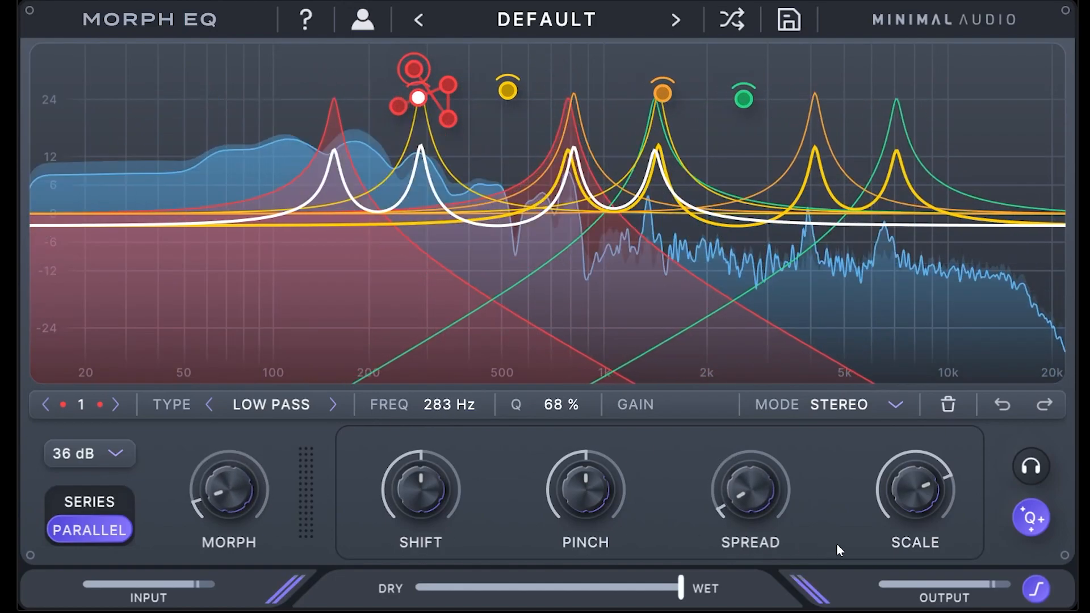
pyautogui.moveTo(926, 498); pyautogui.dragTo(927, 473)
pyautogui.doubleClick(928, 489)
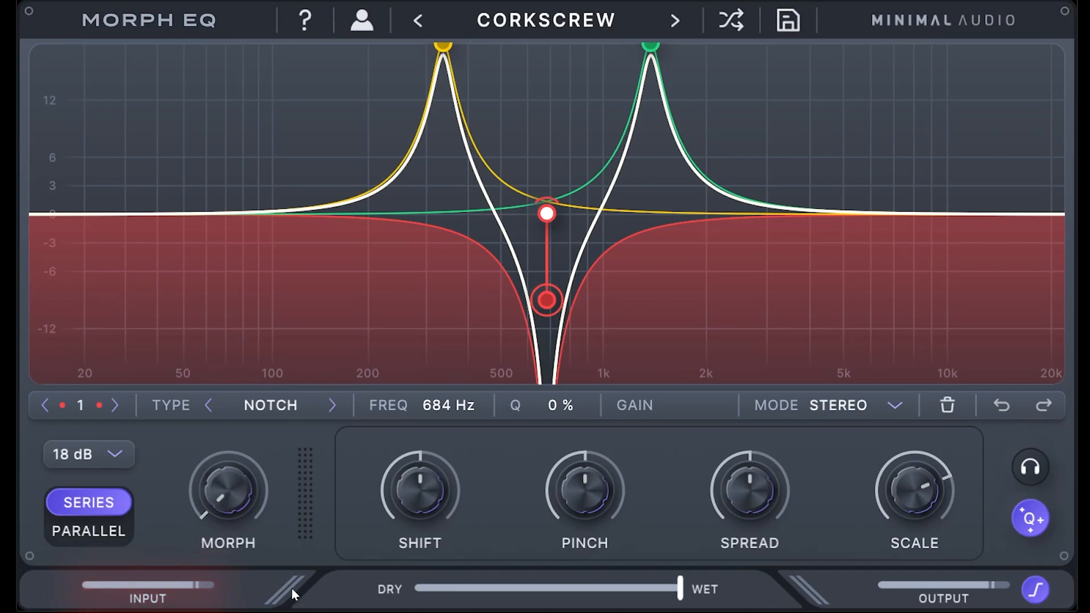
# Try a lower dry/wet mix, and compare Parallel routing before returning to Series
pyautogui.moveTo(680, 589); pyautogui.dragTo(619, 590)
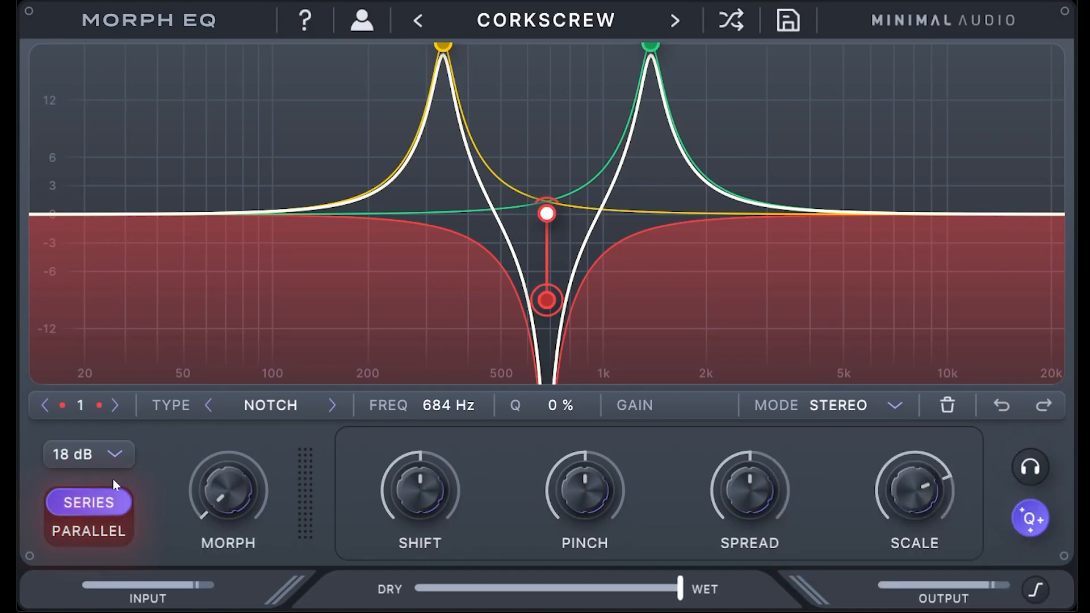
pyautogui.click(86, 535)
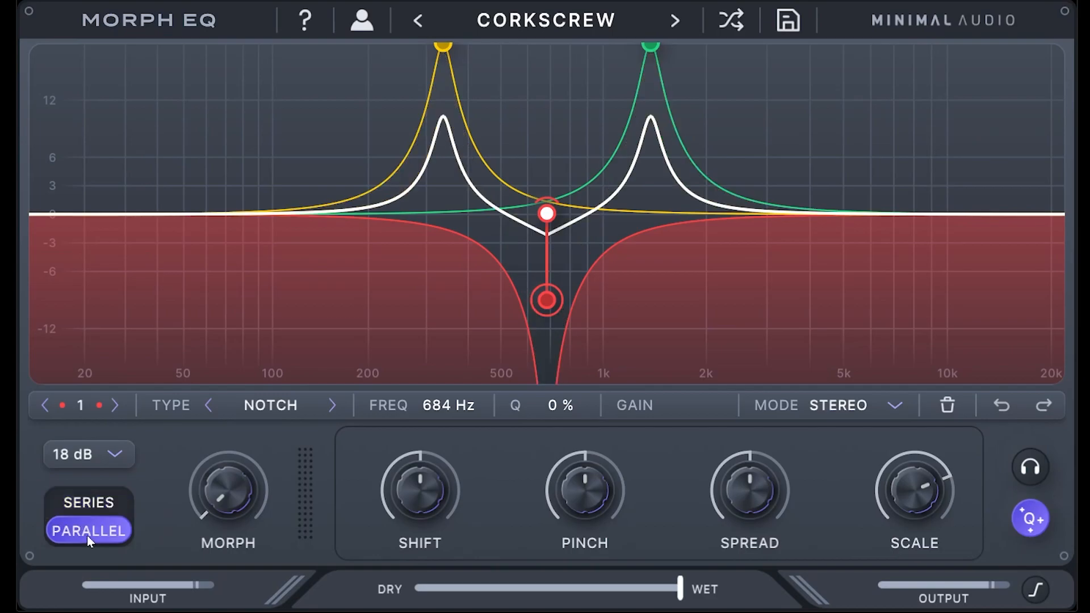
pyautogui.click(86, 535)
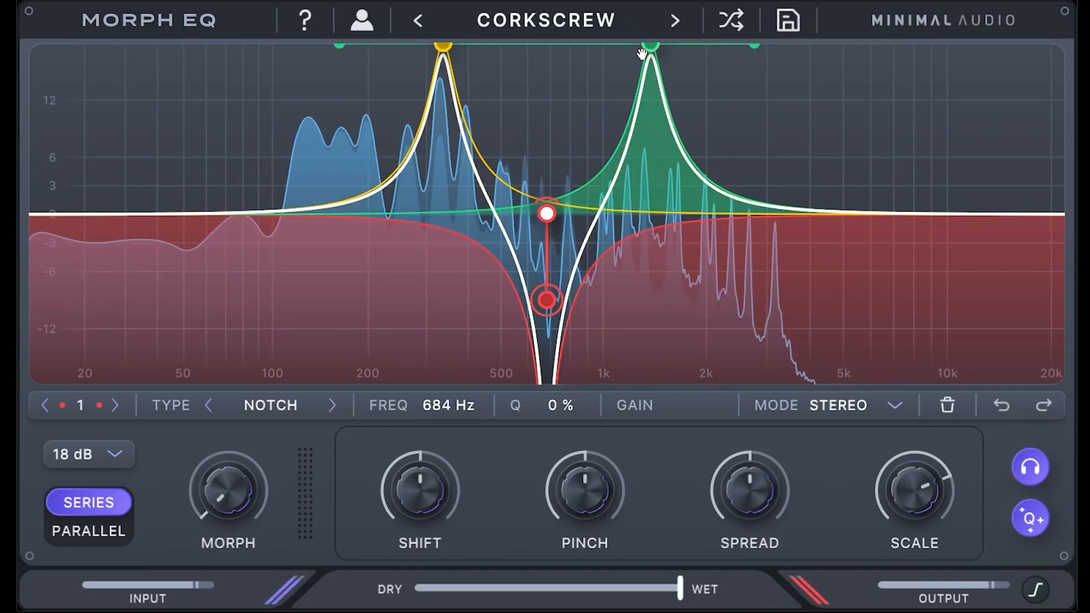
# Audition the green, yellow and red bands individually with band listening on, and sweep the Morph amount upward
pyautogui.click(651, 48)
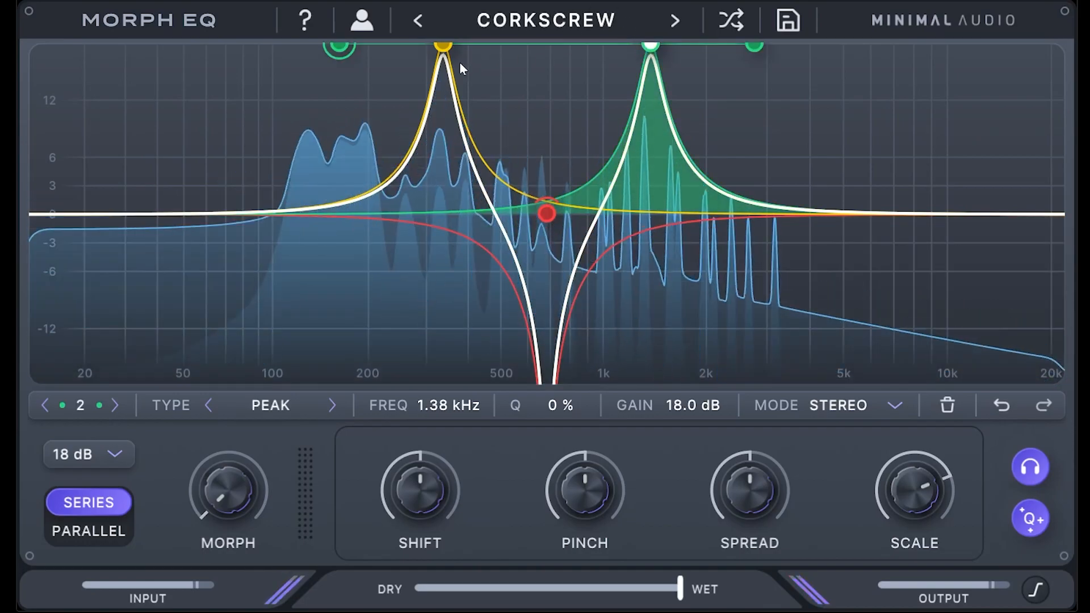
pyautogui.click(443, 48)
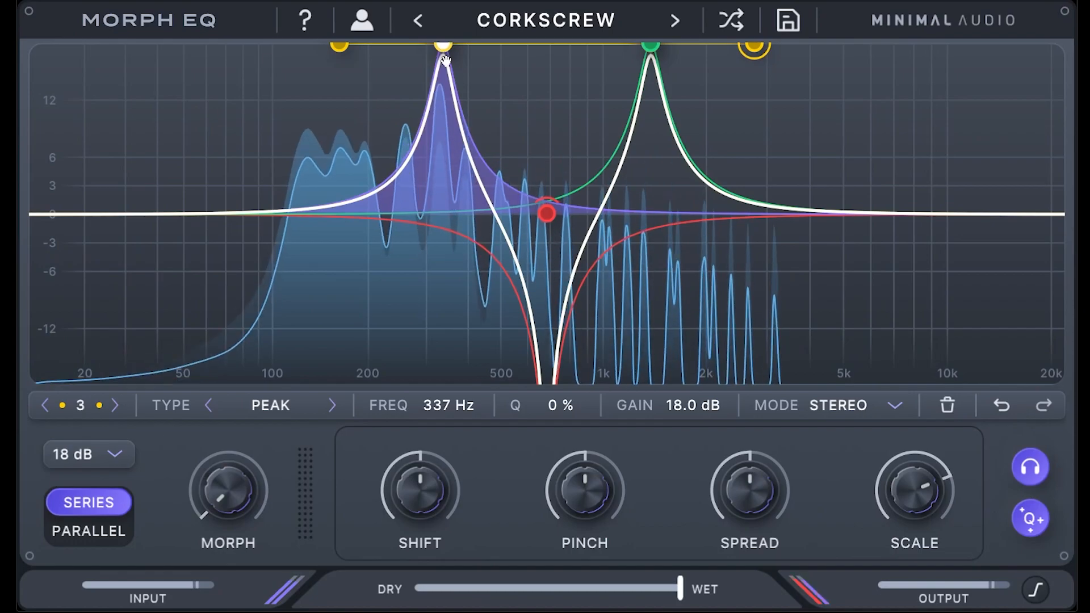
pyautogui.click(546, 214)
pyautogui.moveTo(540, 212); pyautogui.dragTo(540, 210)
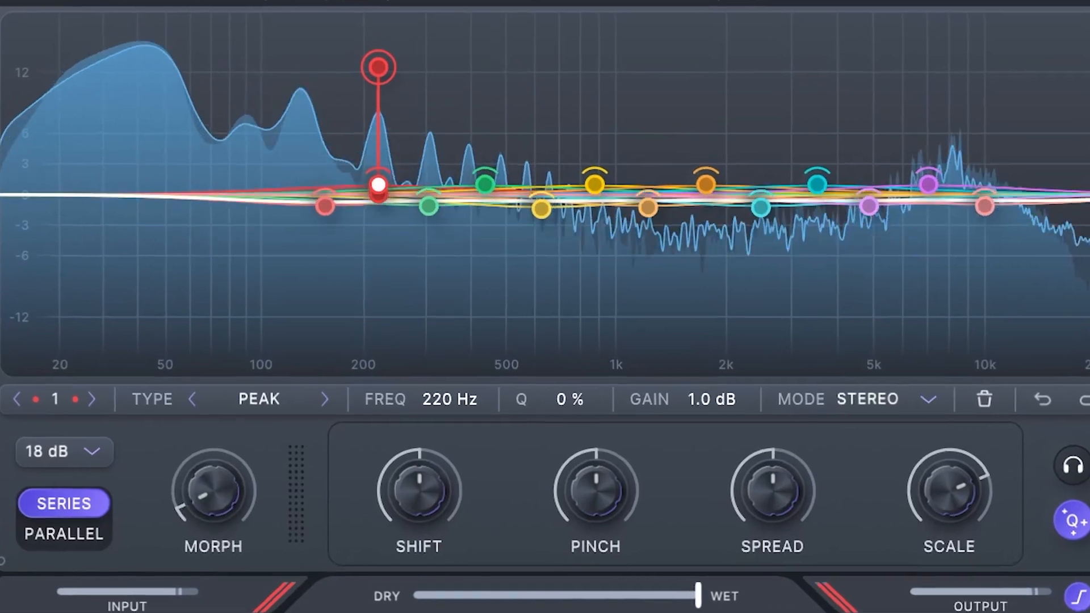
pyautogui.moveTo(213, 490); pyautogui.dragTo(214, 388)
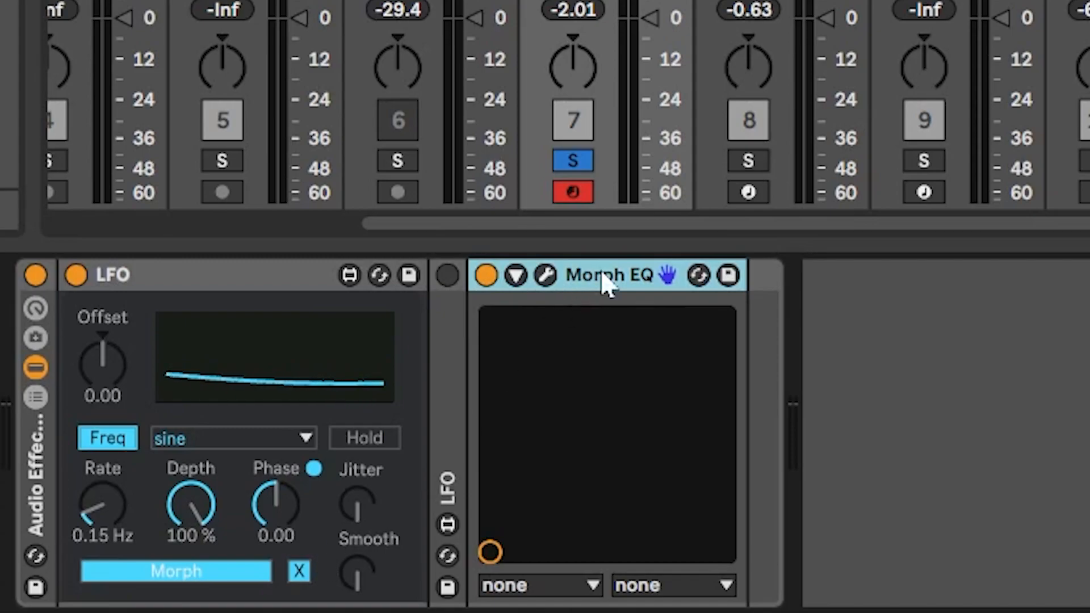
# In Ableton Live, unfold Morph EQ's device parameters and reshape the clip's automation line by lowering its 81 % breakpoint and adjusting the curve
pyautogui.click(515, 276)
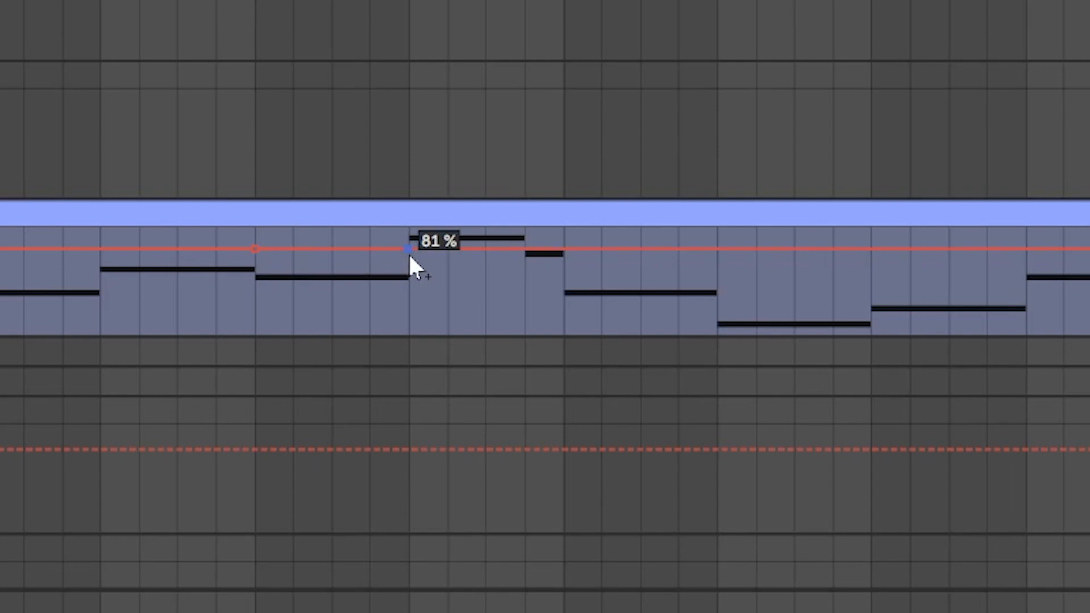
pyautogui.moveTo(410, 256); pyautogui.dragTo(409, 311)
pyautogui.moveTo(504, 339); pyautogui.dragTo(601, 296)
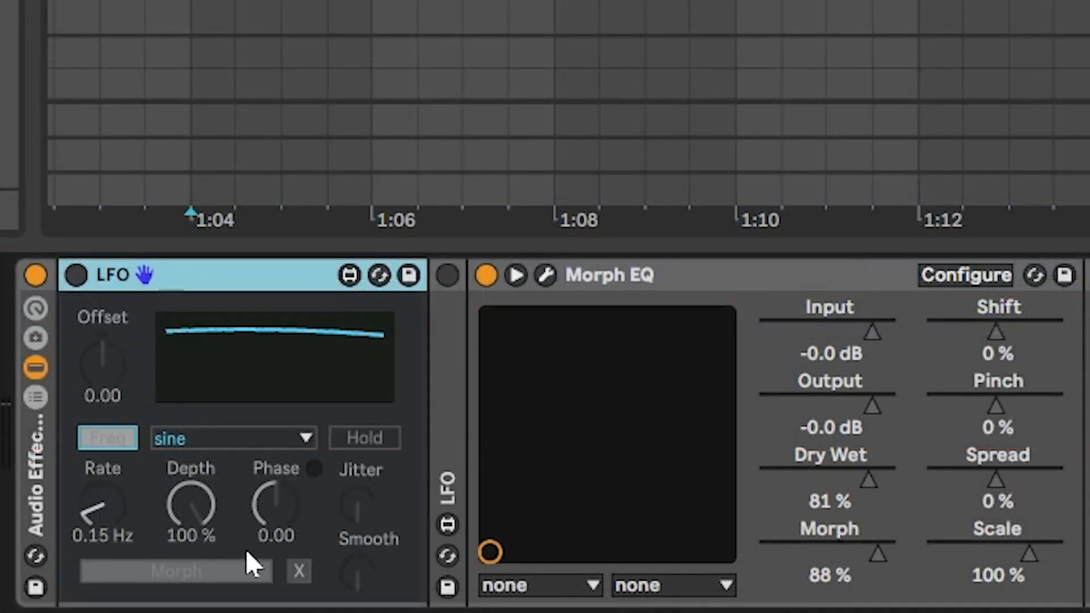
# Turn on the LFO device, clear its current mapping, and map it to Morph EQ's Morph parameter
pyautogui.click(77, 276)
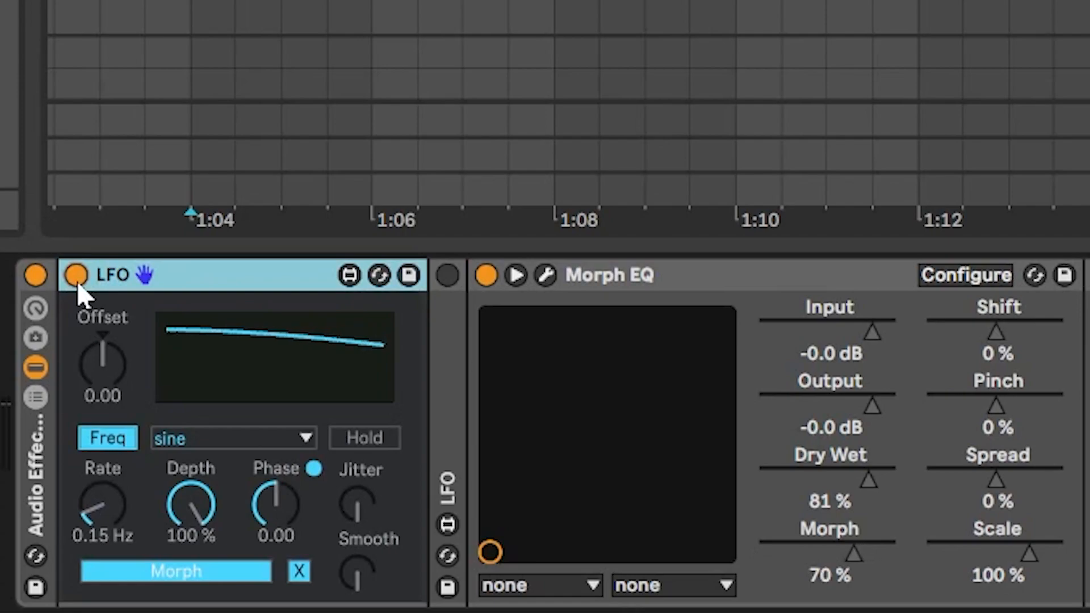
pyautogui.click(299, 571)
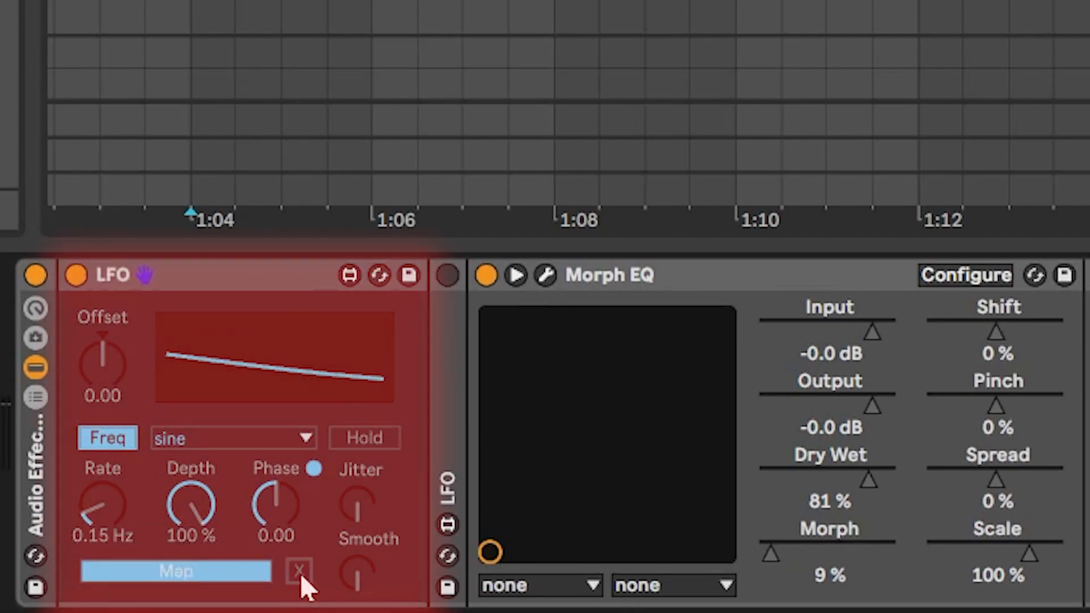
pyautogui.click(207, 572)
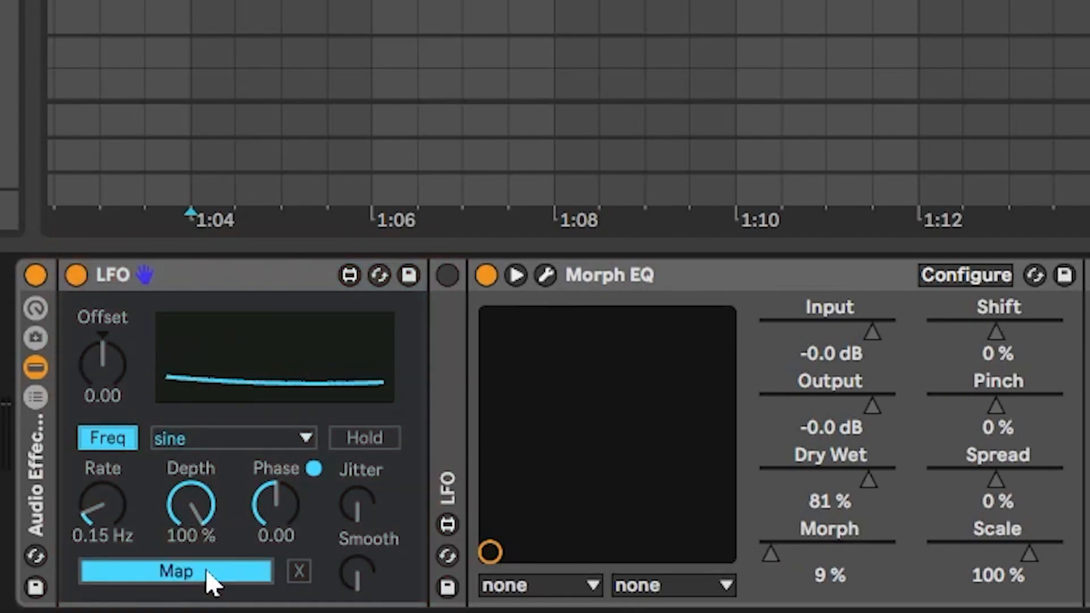
pyautogui.click(812, 542)
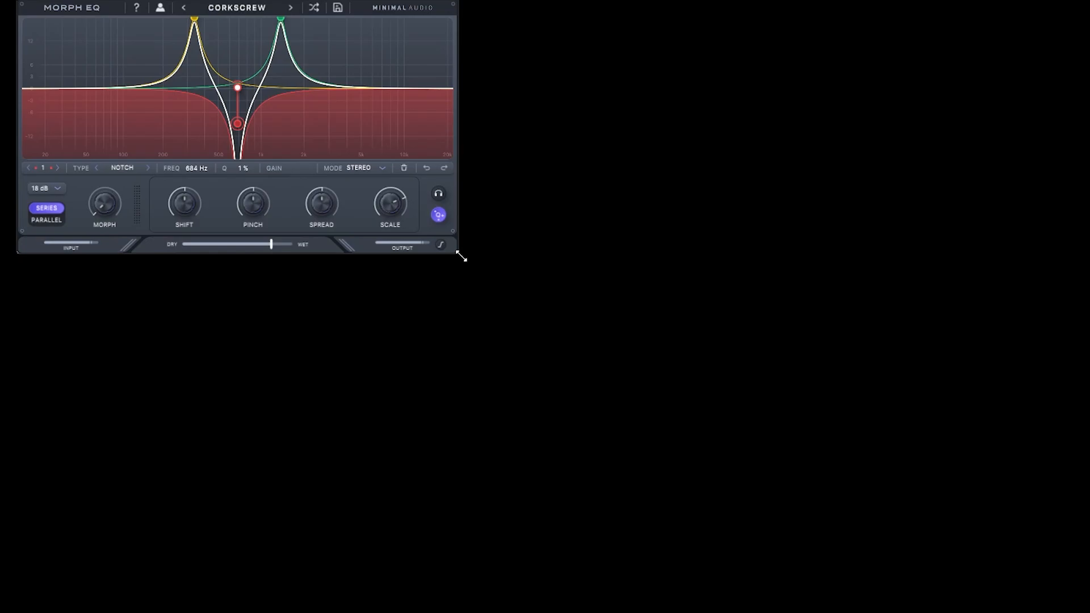
# Enlarge the Morph EQ plugin window to roughly twice its width and height
pyautogui.moveTo(461, 257); pyautogui.dragTo(901, 561)
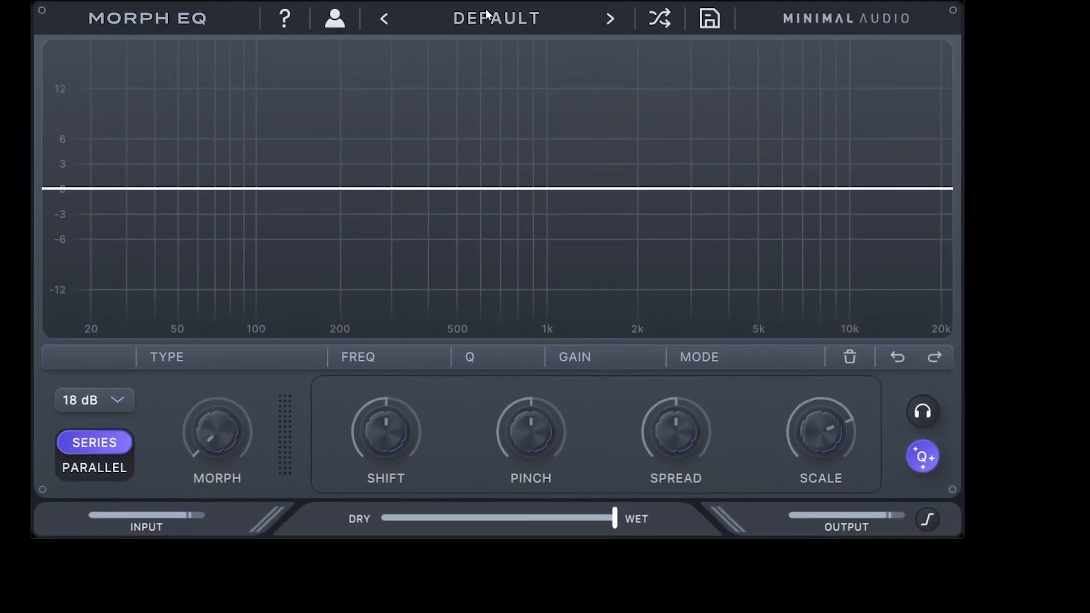
# Browse the preset library's categories, including the Vowel, Filtering and Mixing presets
pyautogui.click(540, 21)
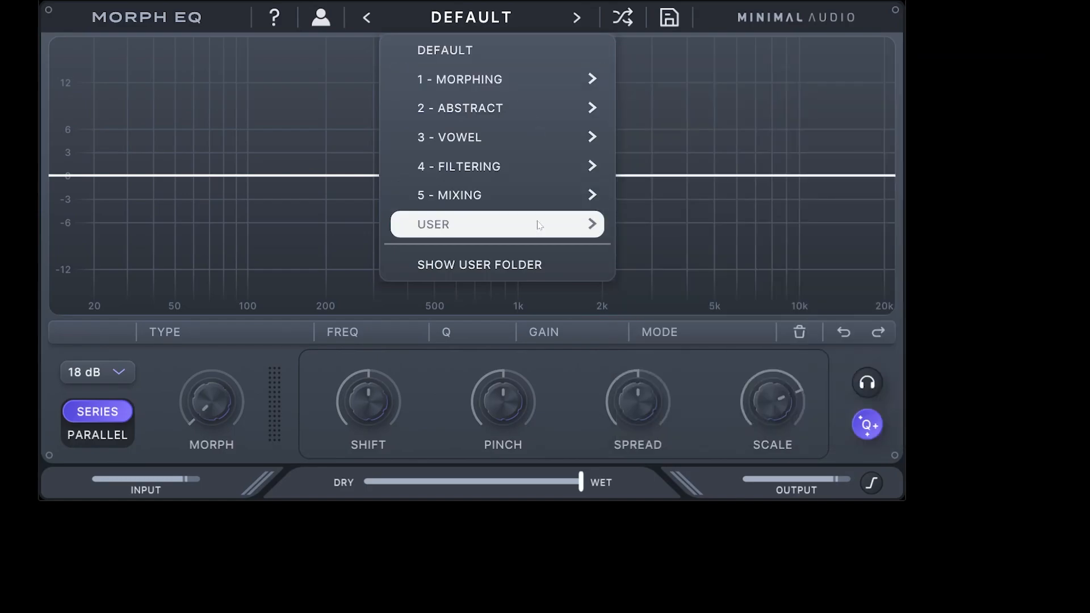
pyautogui.moveTo(530, 85)
pyautogui.moveTo(533, 117)
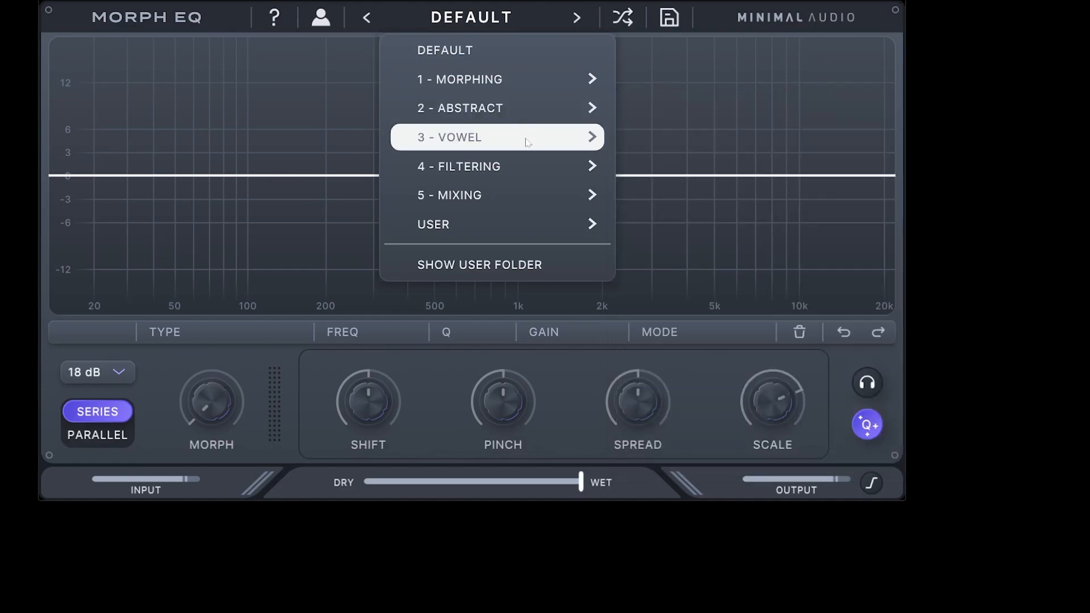
pyautogui.moveTo(527, 142)
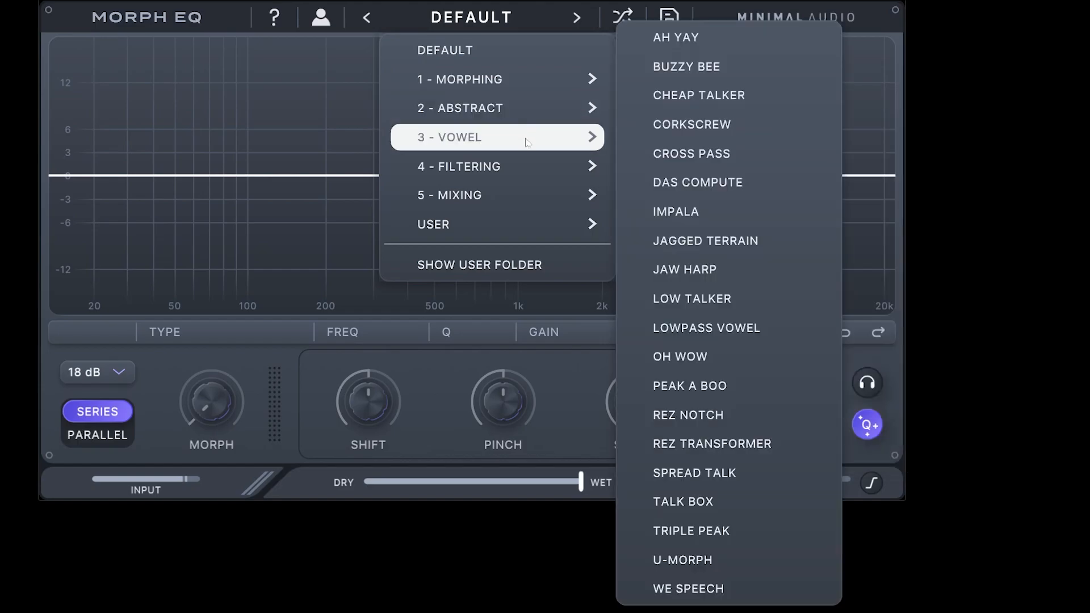
pyautogui.moveTo(516, 164)
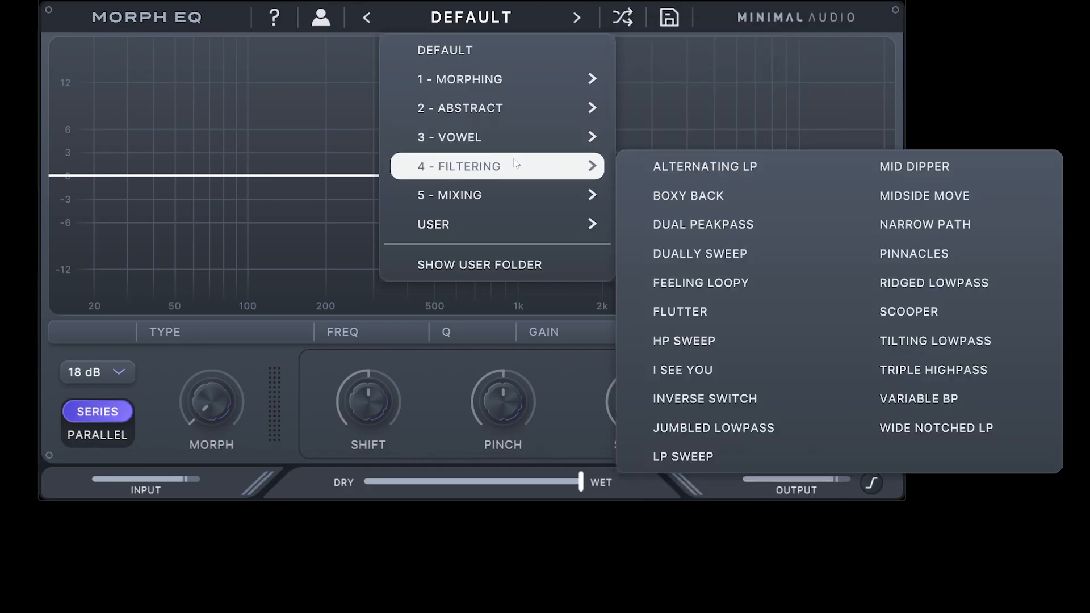
pyautogui.moveTo(500, 192)
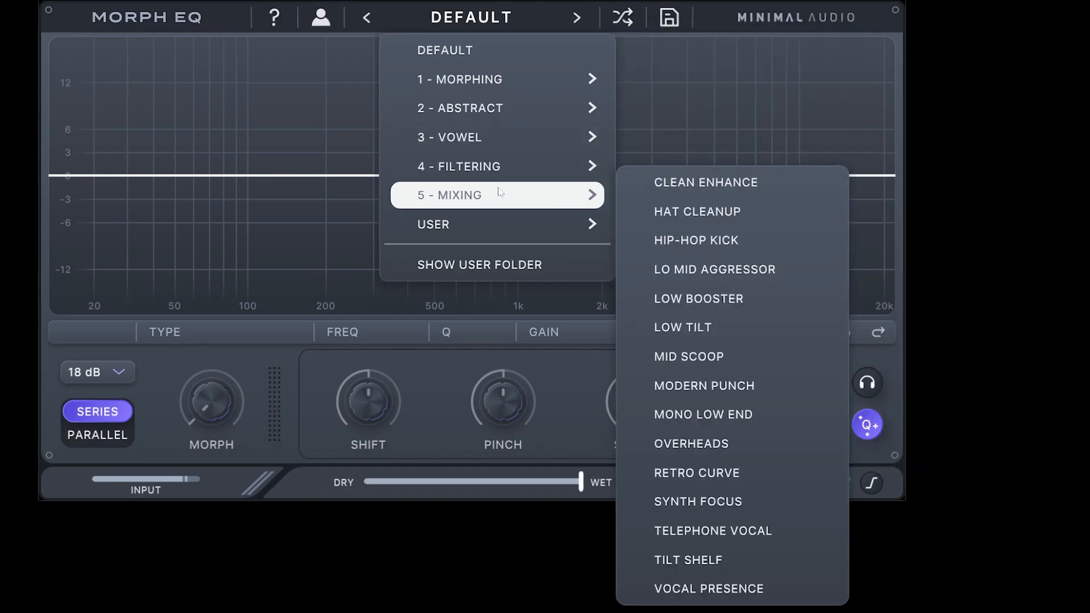
# Load the 100_Filters user preset, and return to the Default preset
pyautogui.moveTo(485, 221)
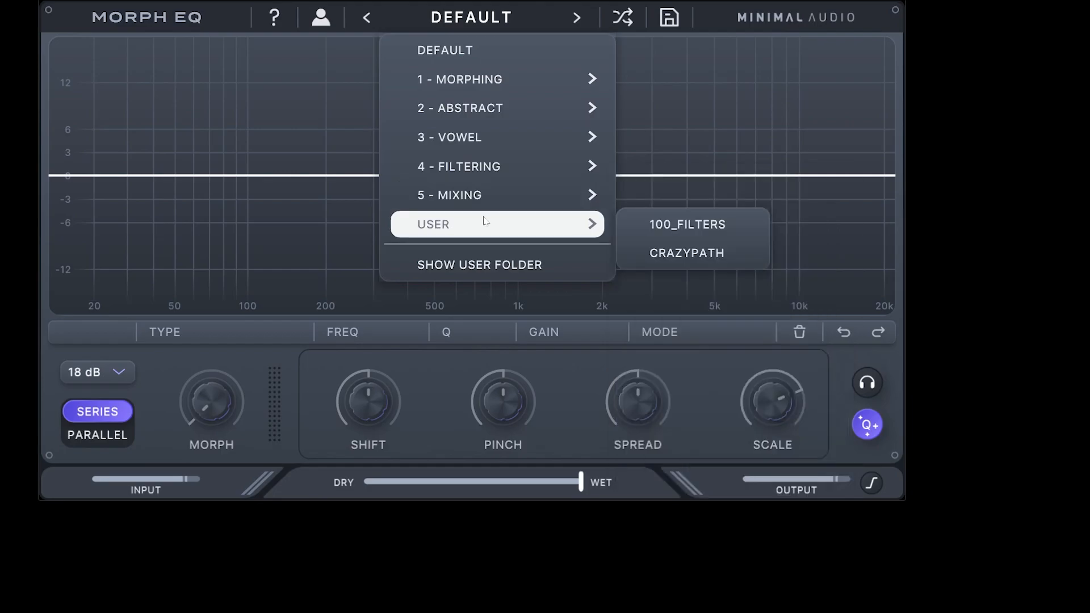
pyautogui.click(637, 230)
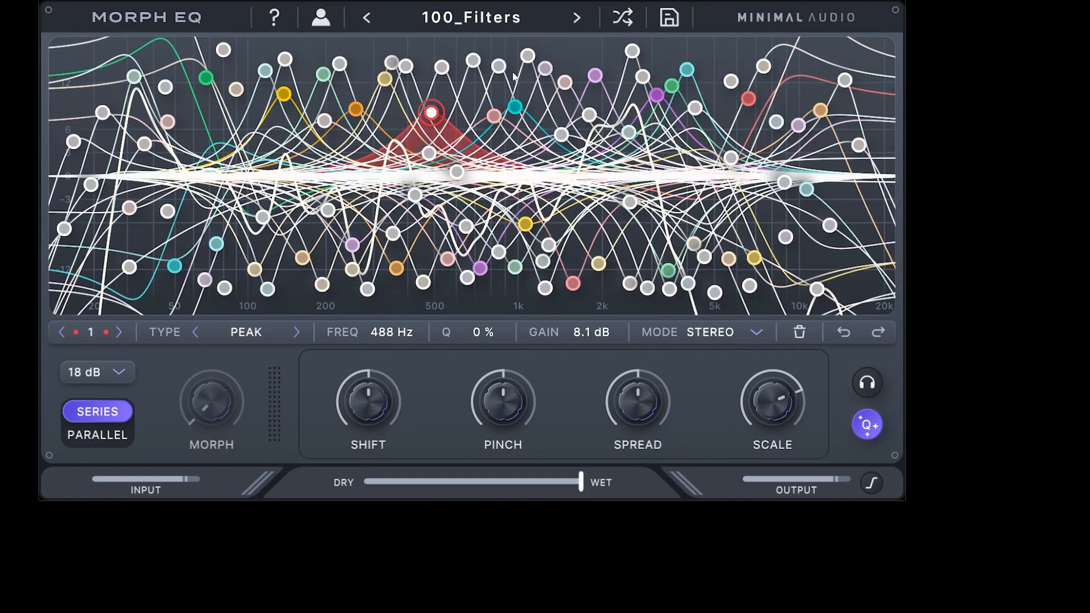
pyautogui.click(493, 26)
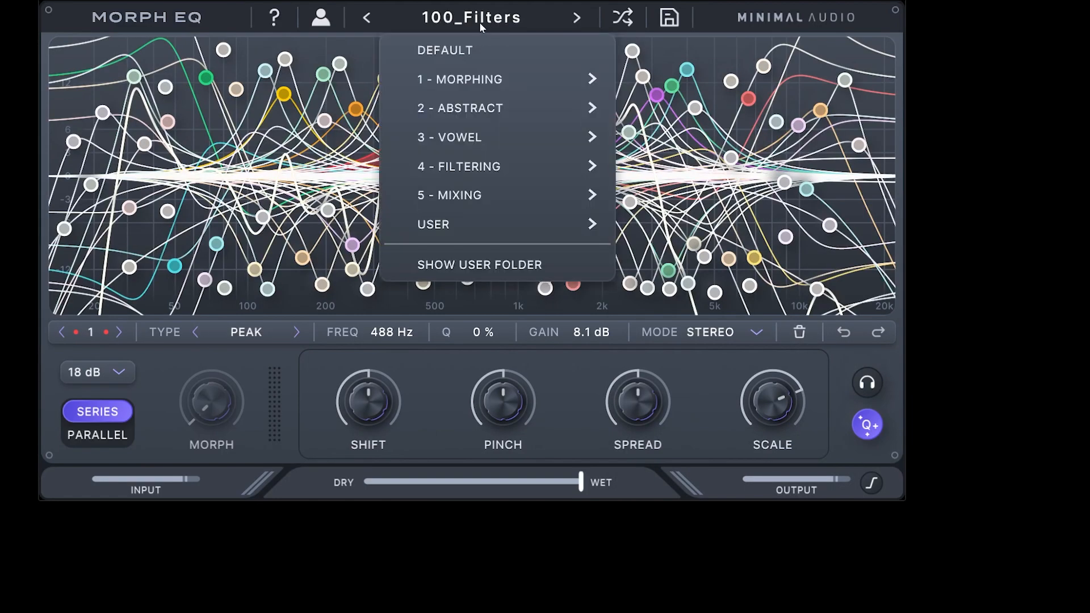
pyautogui.click(470, 57)
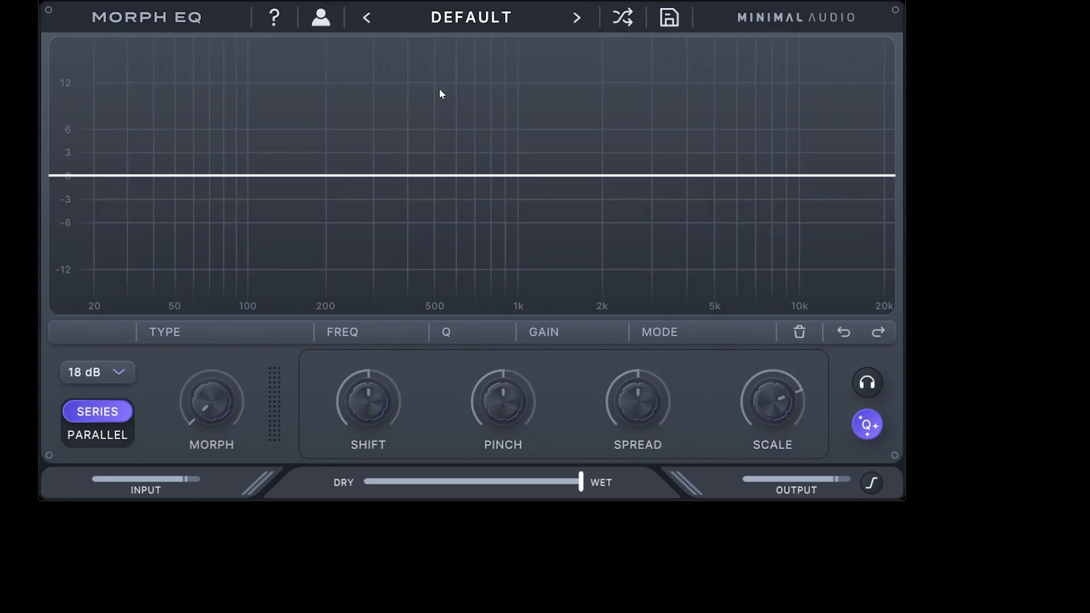
# Check the user presets, shuffle through random presets to Alternator, and switch the bypassed effect rack back on in Ableton Live
pyautogui.click(484, 23)
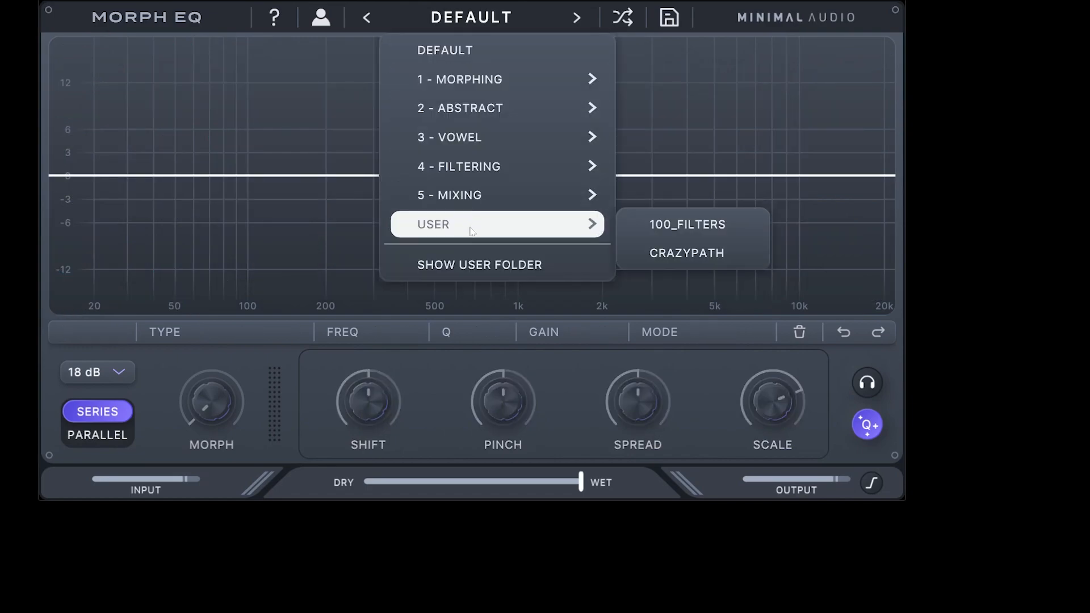
pyautogui.click(448, 23)
pyautogui.click(623, 17)
pyautogui.click(623, 17)
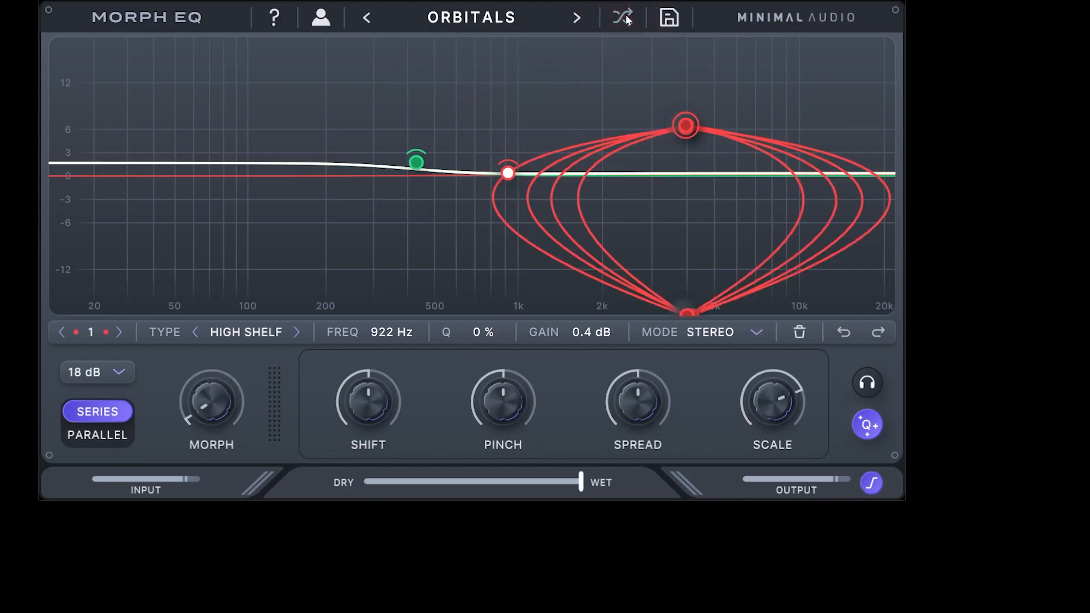
pyautogui.click(623, 17)
pyautogui.click(623, 17)
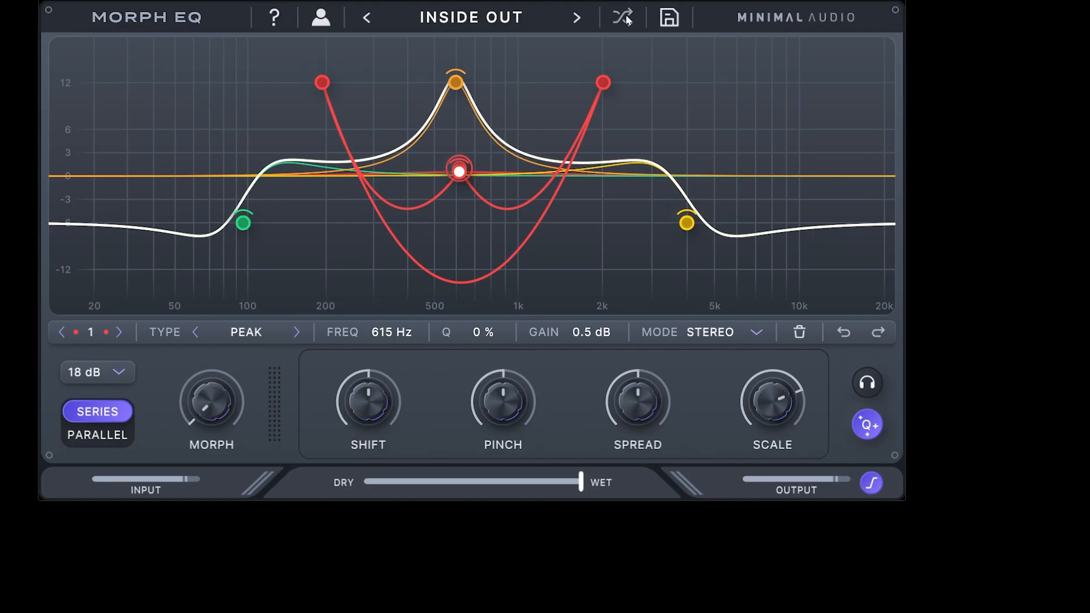
pyautogui.click(622, 17)
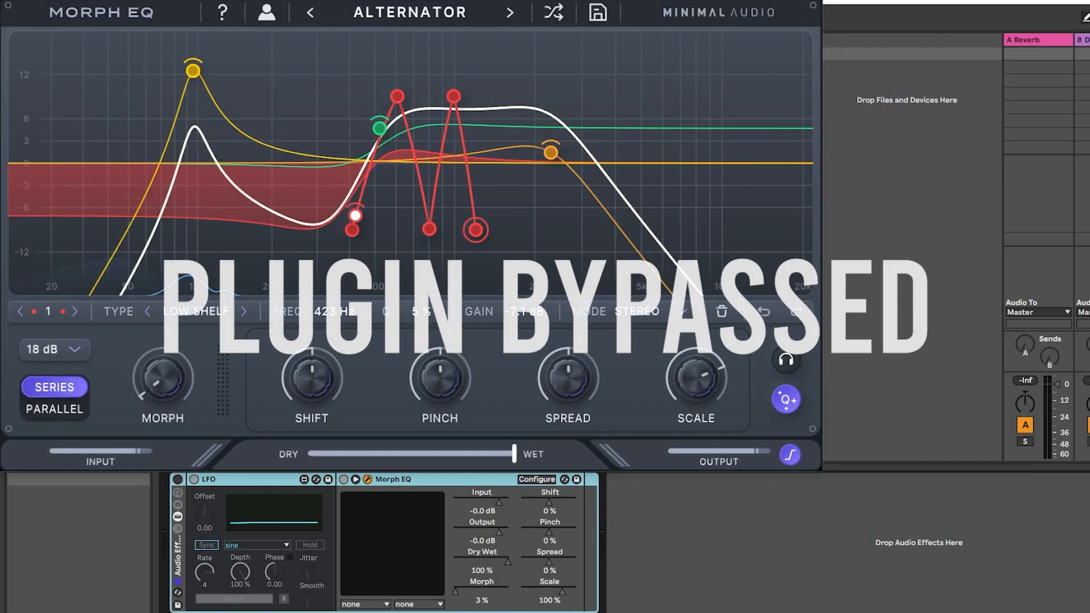
pyautogui.click(178, 484)
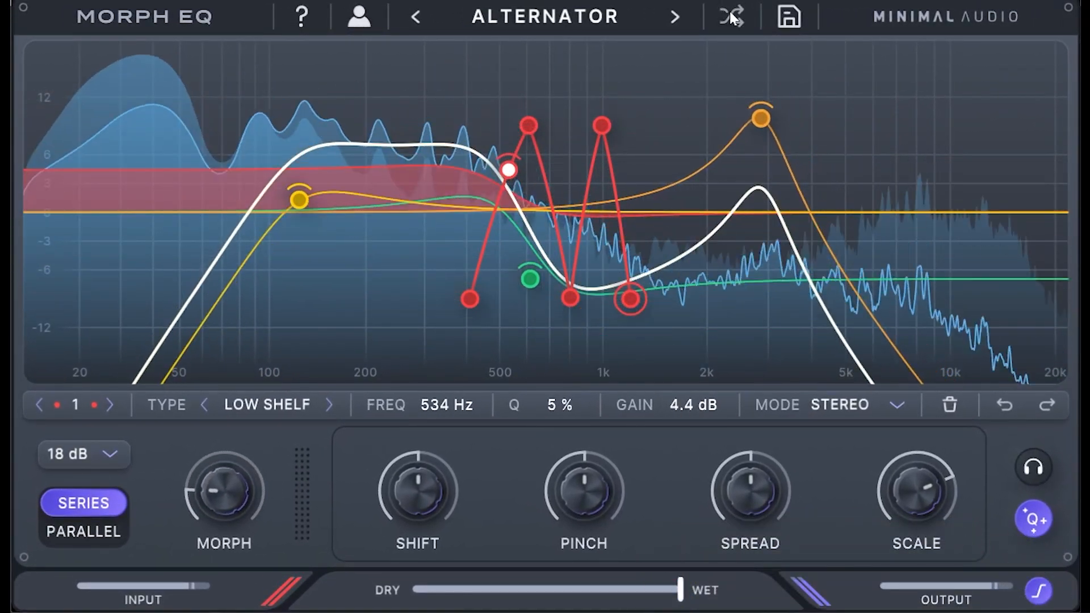
# Audition random presets by shuffling through Signatures, Turnaround, I See You, Particles, Scooper and Aeolian
pyautogui.click(730, 11)
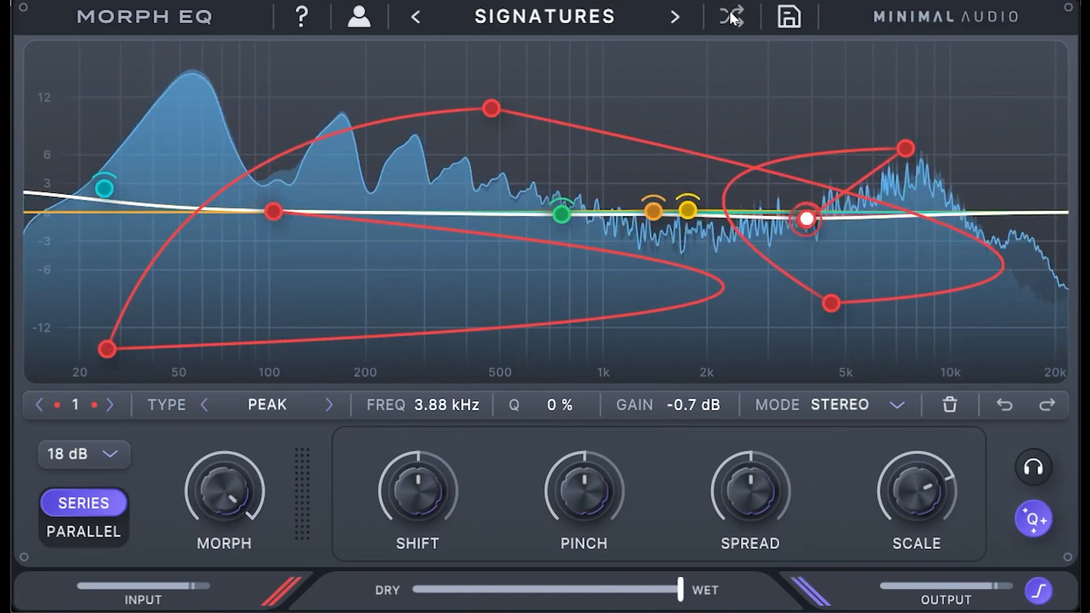
pyautogui.click(730, 11)
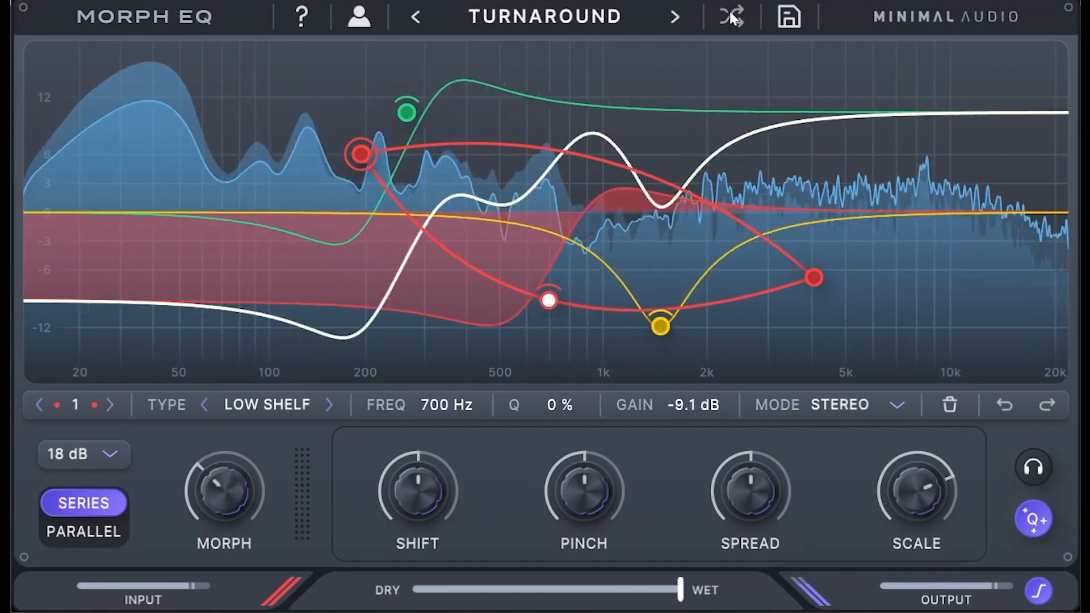
pyautogui.click(730, 11)
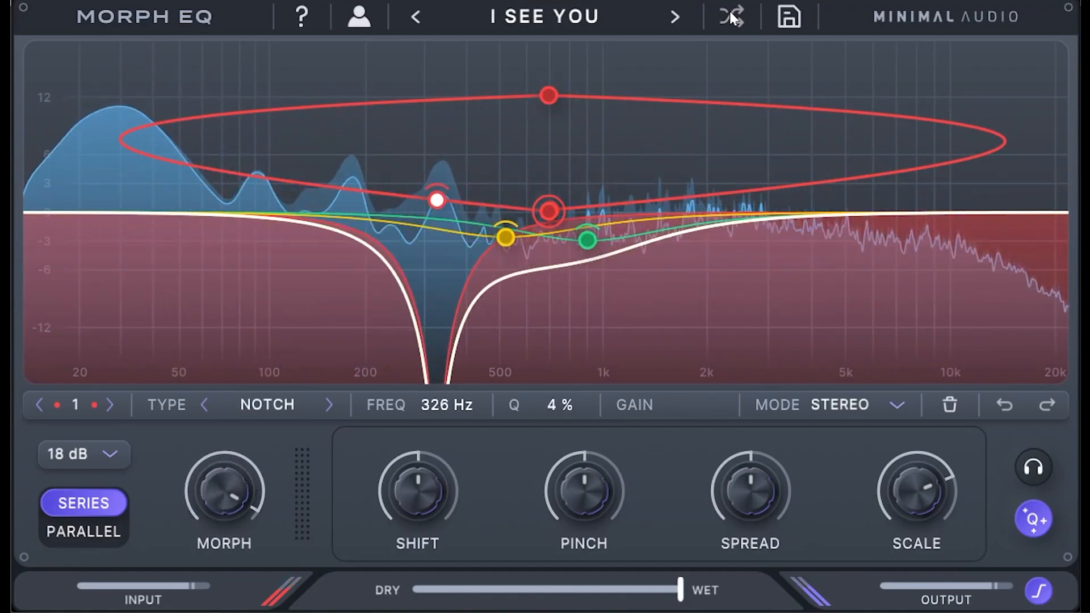
pyautogui.click(730, 11)
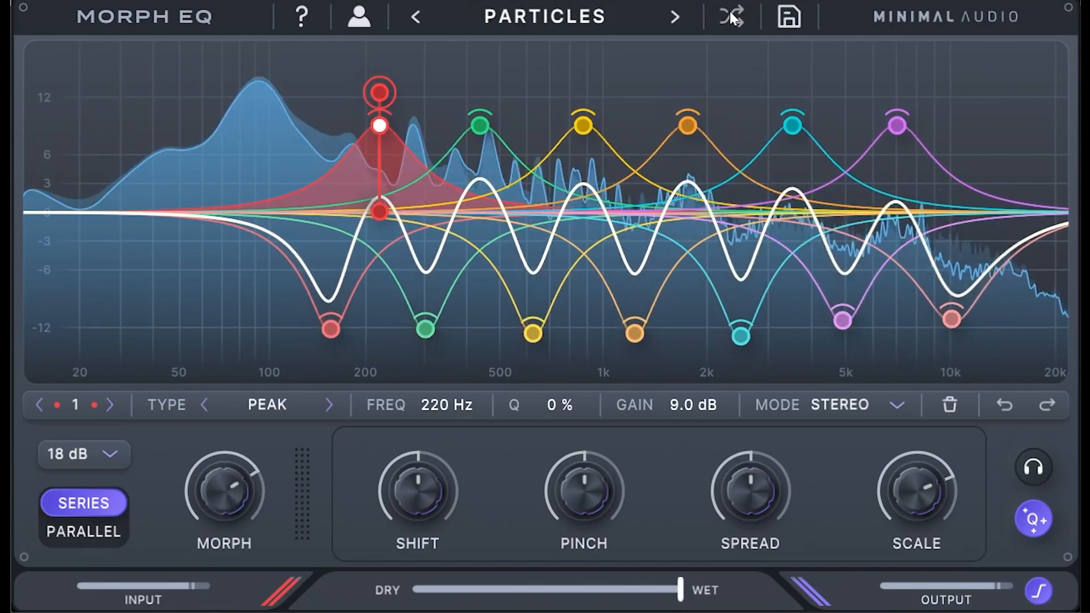
pyautogui.click(730, 11)
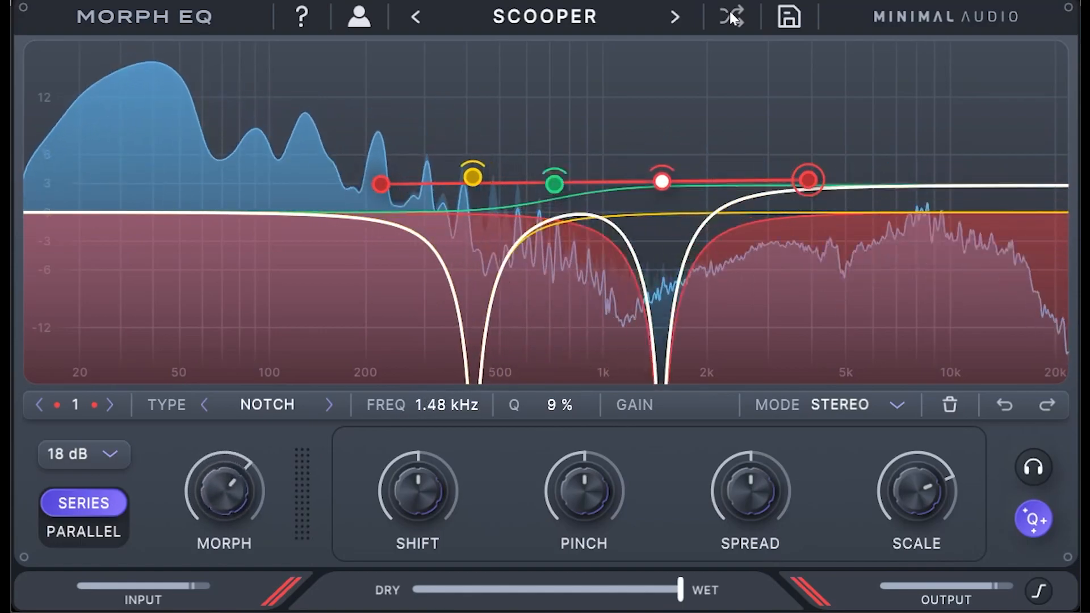
pyautogui.click(731, 11)
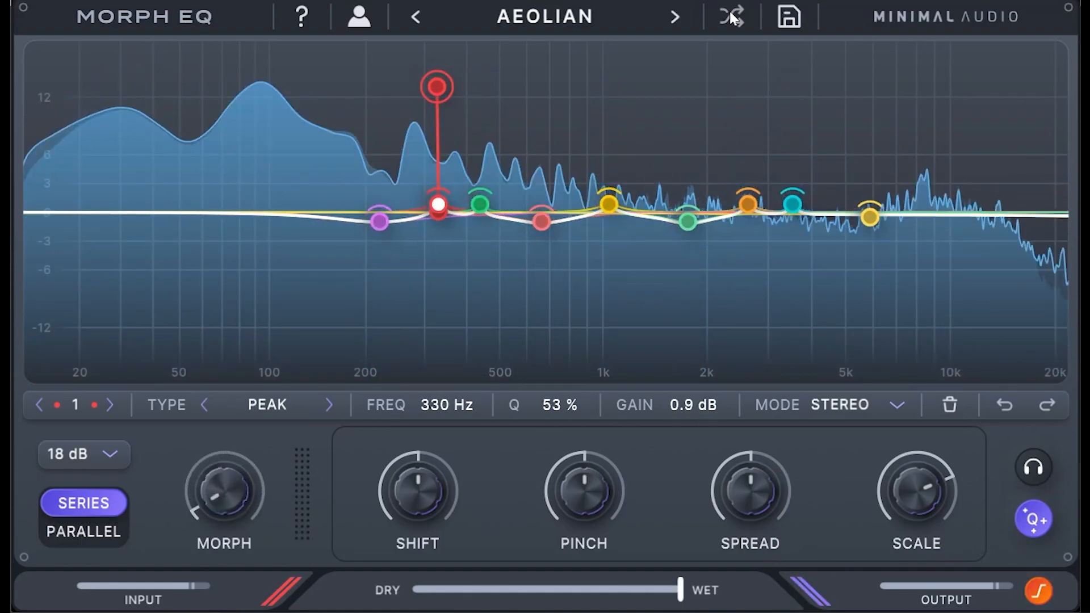
pyautogui.click(730, 11)
# Shuffle from Lowpass Vowel through more random presets, including Gritty Angle, Cobra, Buenos Notches, Crush and Low Talker
pyautogui.moveTo(929, 438); pyautogui.dragTo(946, 312)
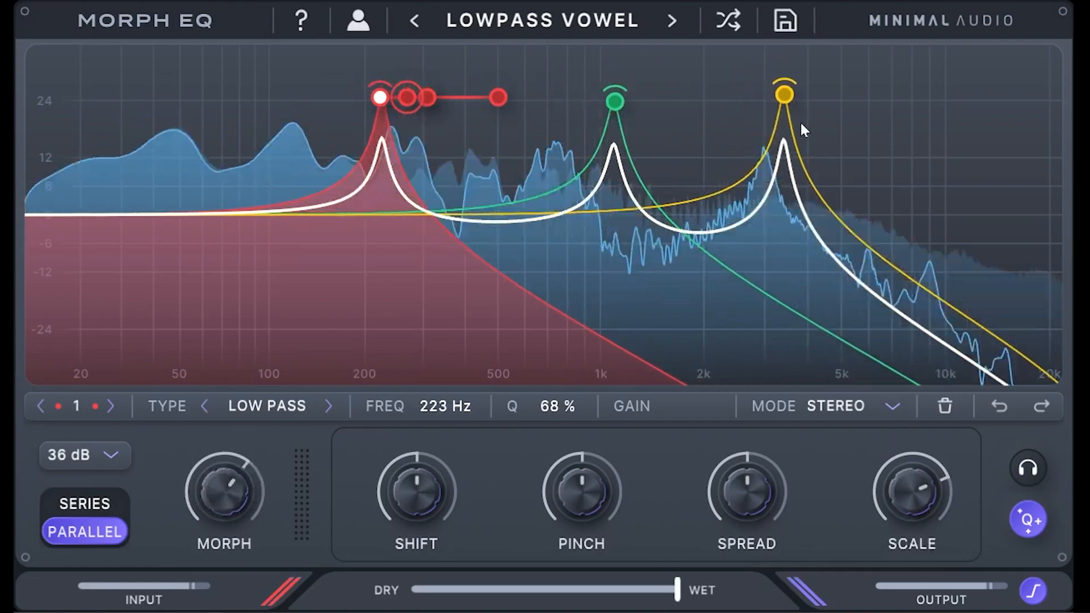
pyautogui.click(737, 18)
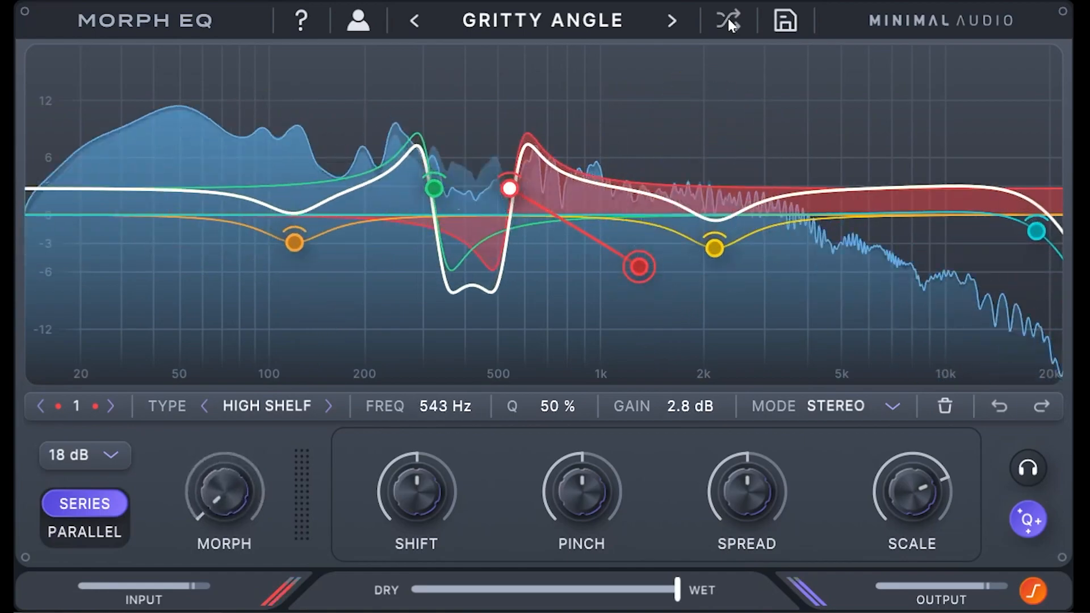
pyautogui.click(728, 18)
pyautogui.click(728, 18)
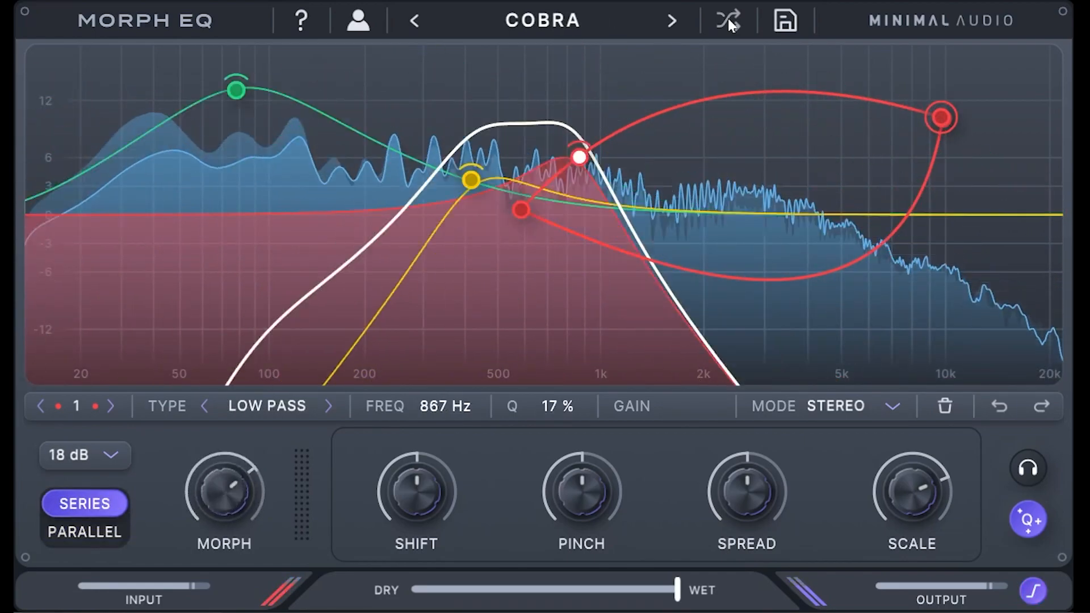
pyautogui.click(728, 18)
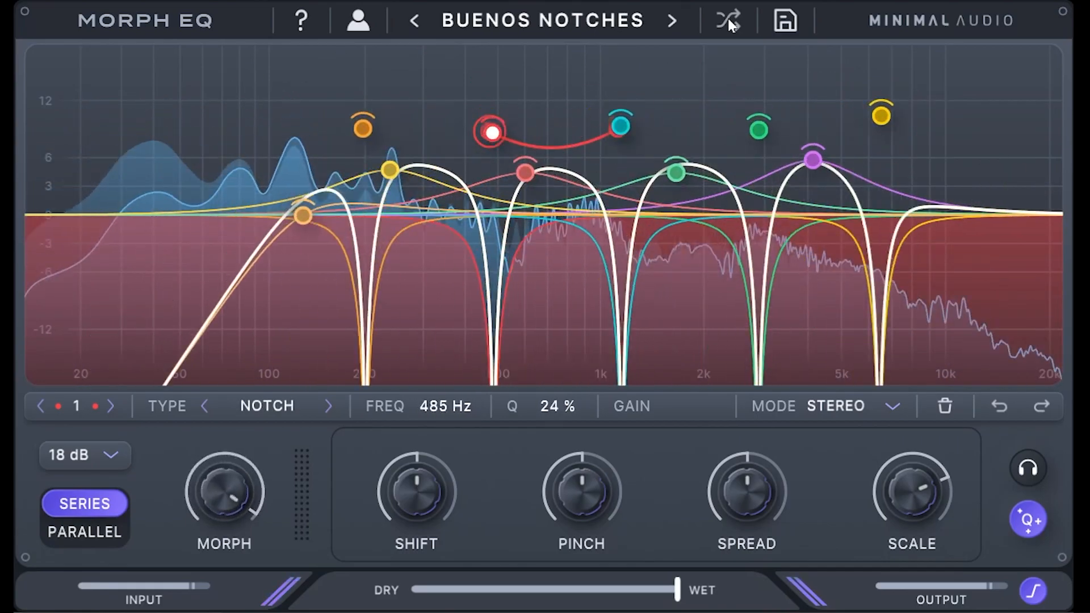
pyautogui.click(728, 18)
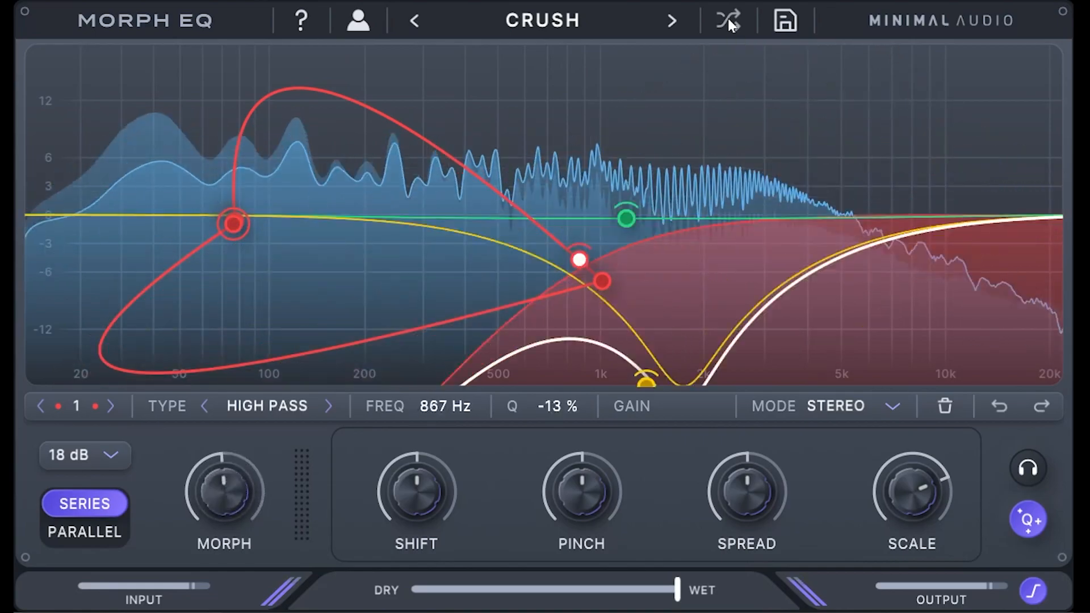
pyautogui.click(728, 18)
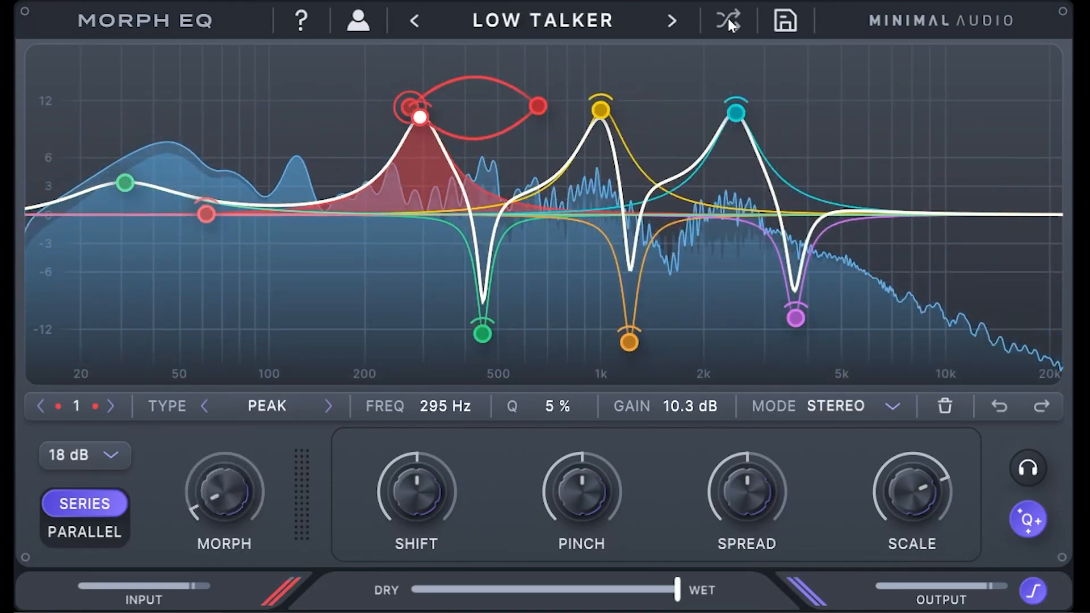
# Keep shuffling random presets through Big Dipper, HP Wonk, Circling Peaks, Signatures, Bat Resonance, Neuro Ripper and Stretcher
pyautogui.click(728, 18)
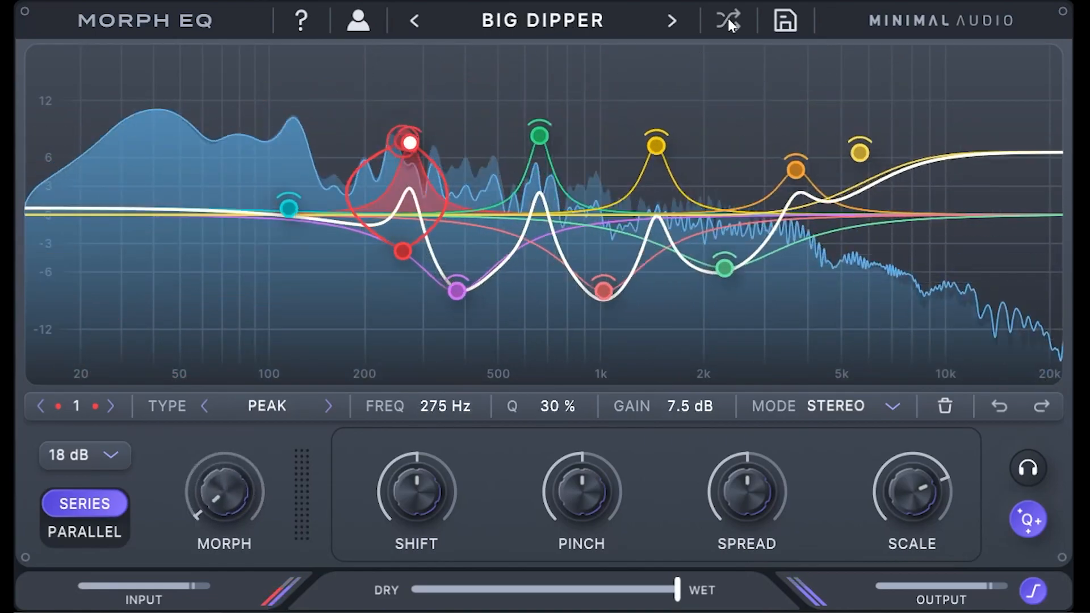
pyautogui.click(728, 18)
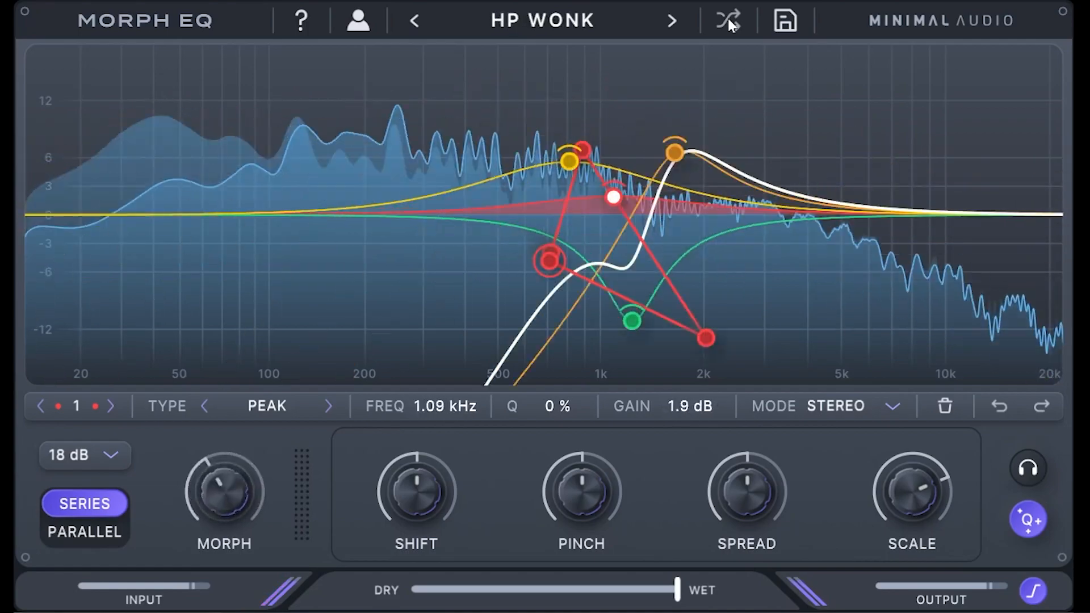
pyautogui.click(728, 19)
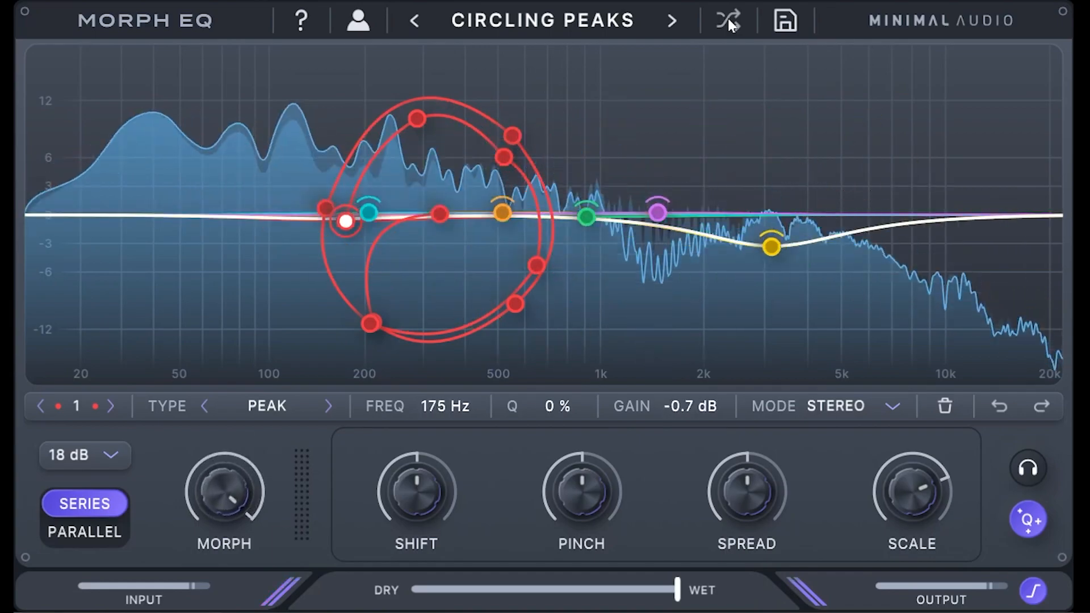
pyautogui.click(728, 18)
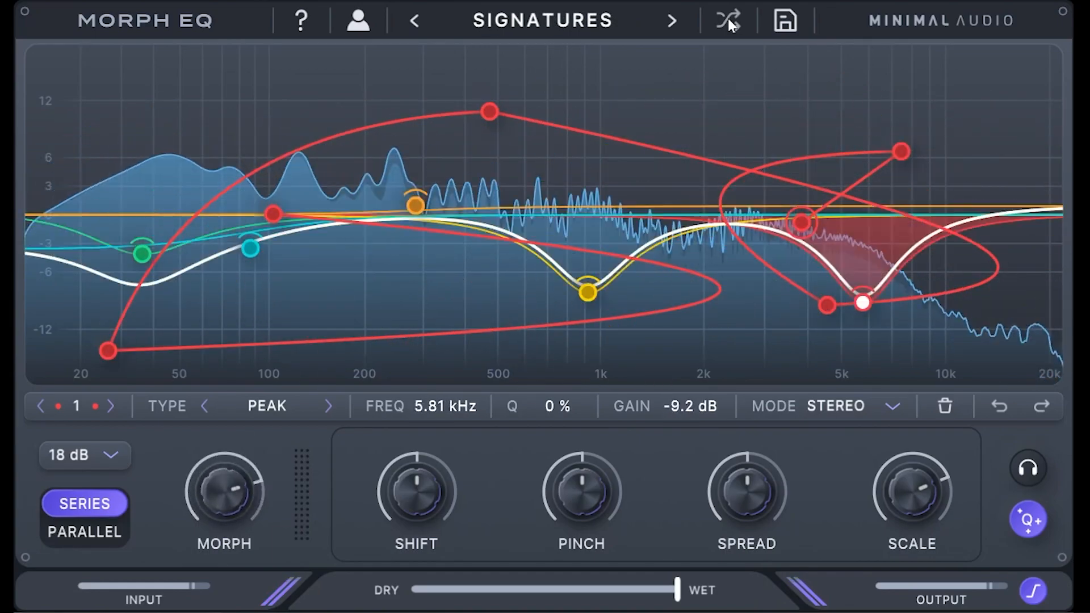
pyautogui.click(729, 19)
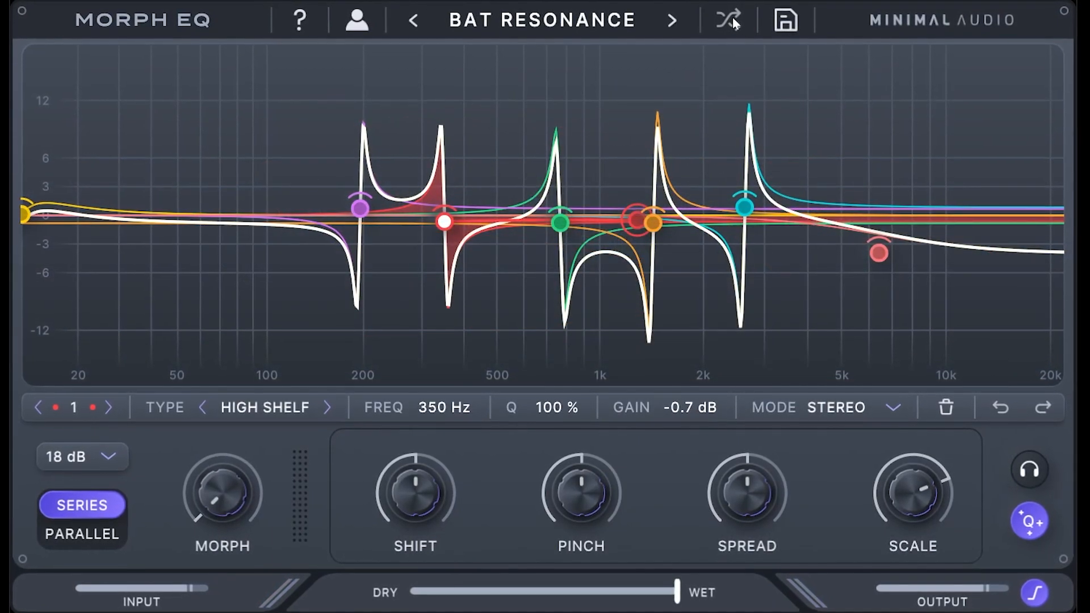
pyautogui.click(732, 16)
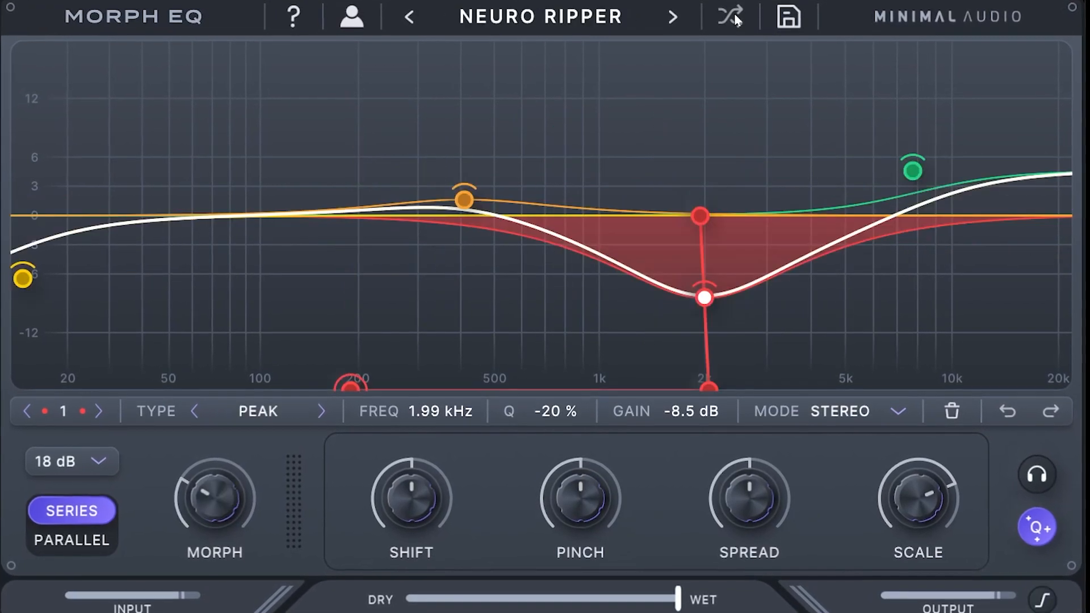
pyautogui.click(736, 16)
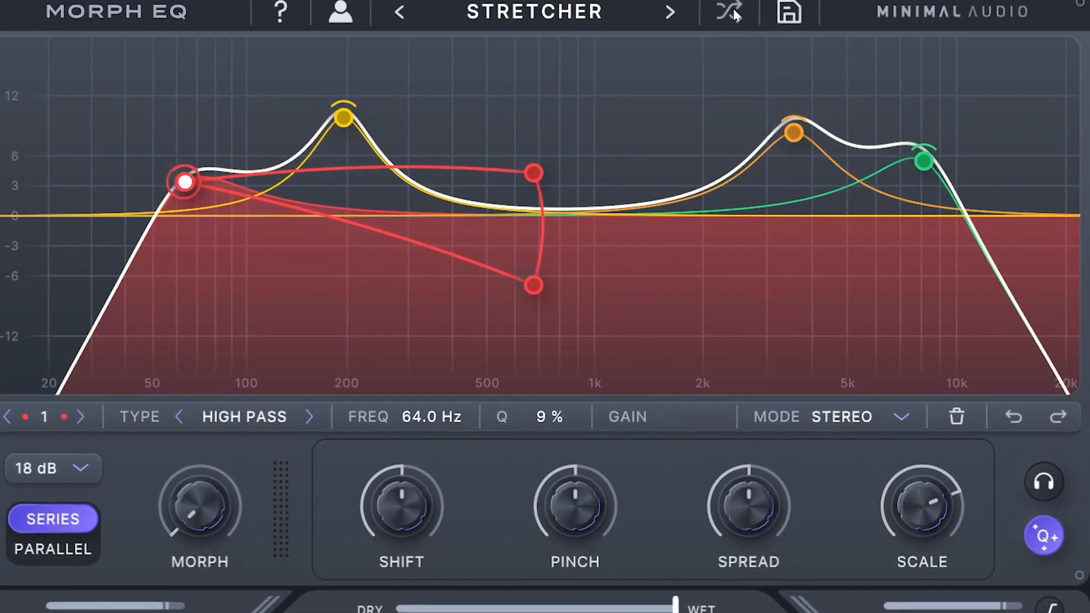
pyautogui.click(733, 14)
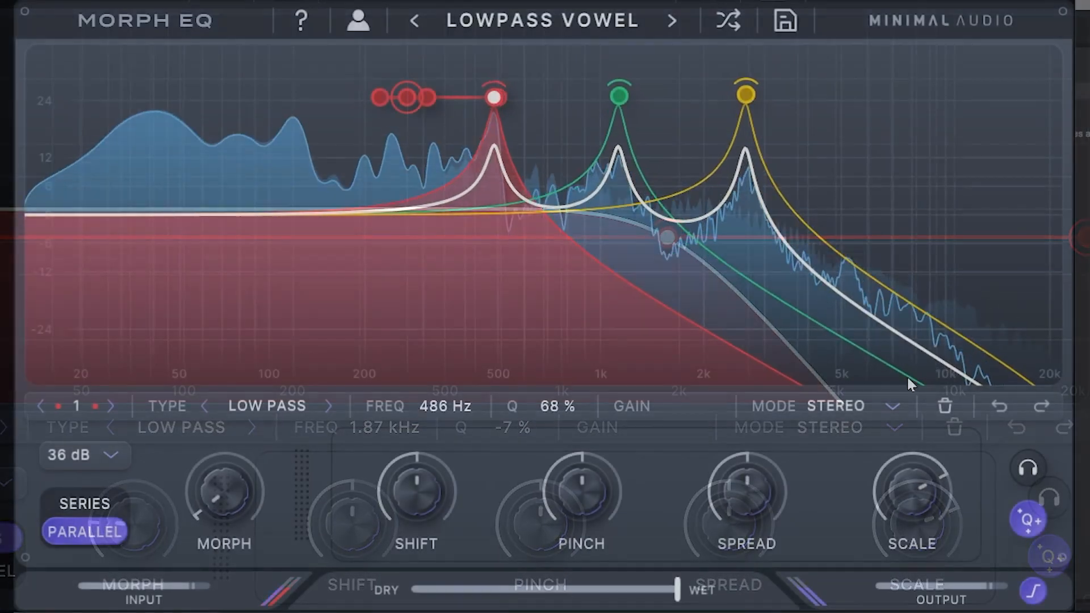
# Shuffle from Lowpass Vowel to Gritty Angle and on to another random preset
pyautogui.moveTo(927, 478); pyautogui.dragTo(864, 316)
pyautogui.click(737, 17)
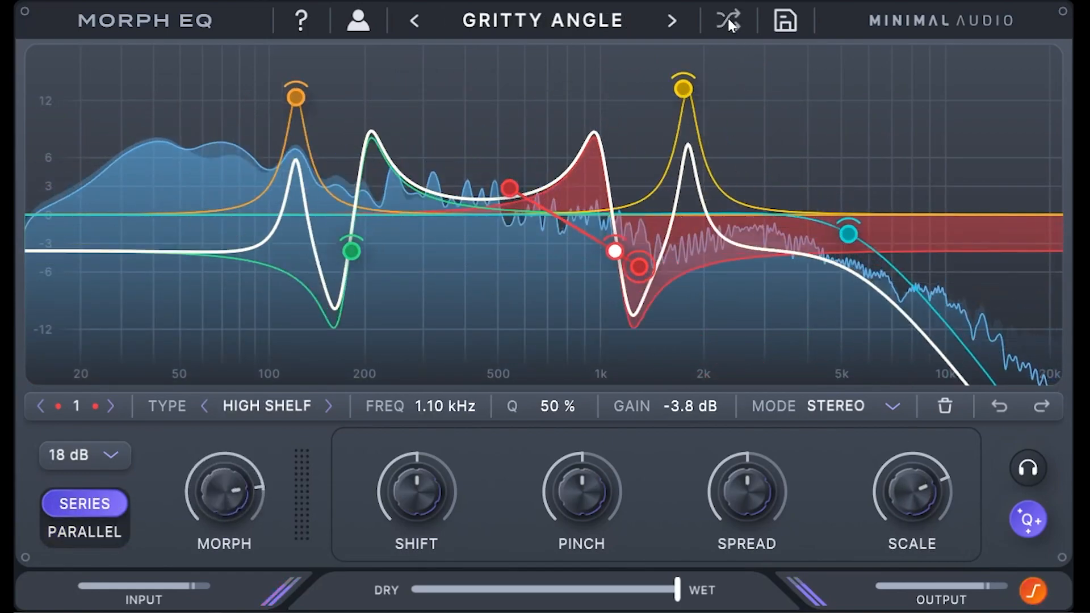
pyautogui.click(728, 18)
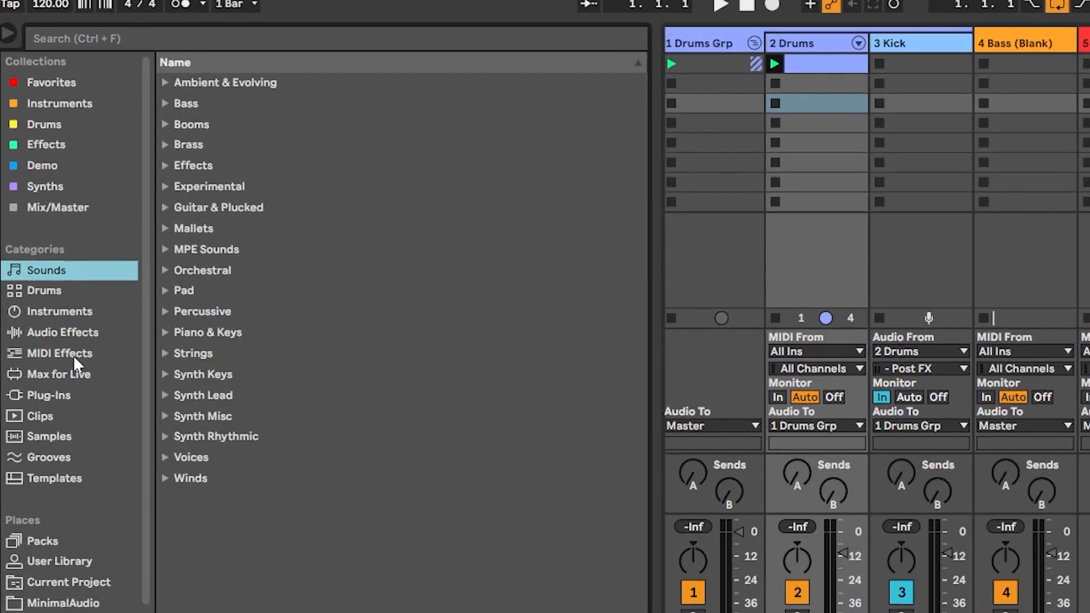
# In Ableton Live's browser, show the plug-ins and expand the VST3 and Minimal folders
pyautogui.click(46, 391)
pyautogui.click(166, 89)
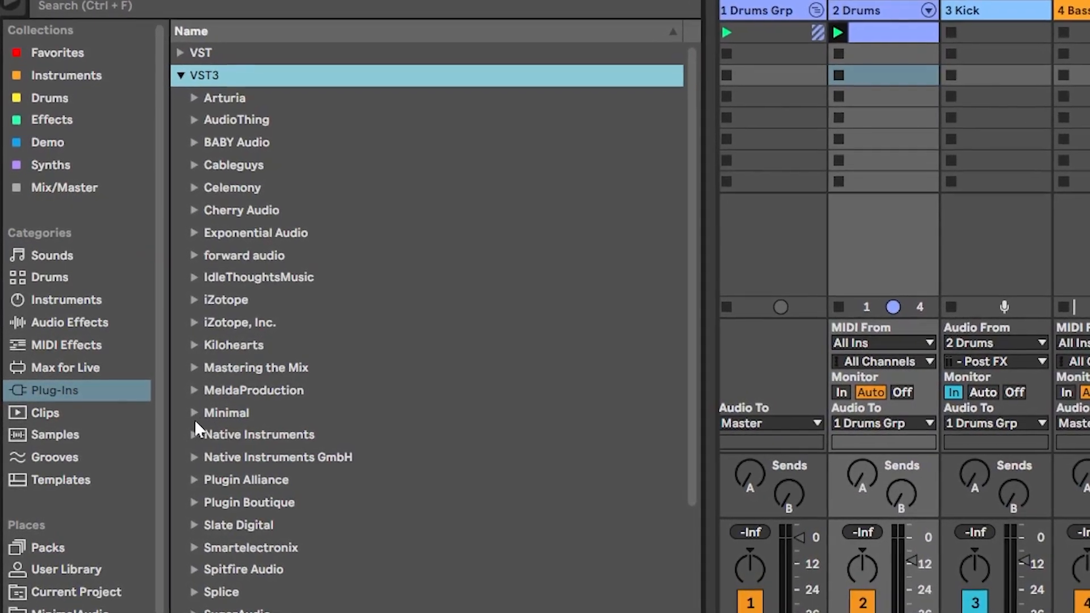
pyautogui.click(194, 414)
pyautogui.scroll(-2, 223, 408)
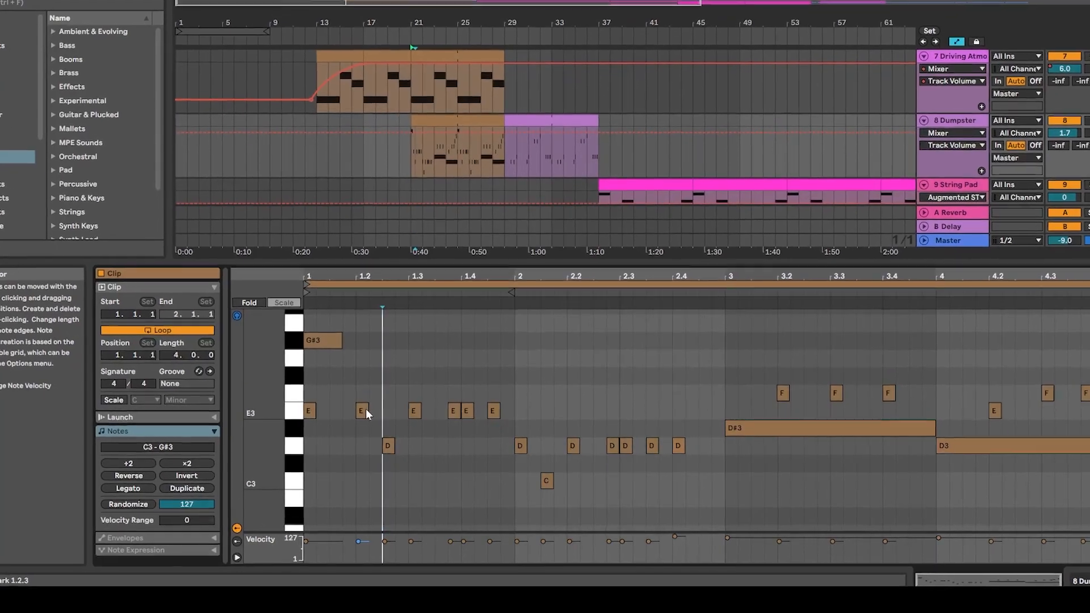
# Select two E3 notes and a D3 note in the Dumpster track's MIDI clip and slightly raise their velocity
pyautogui.click(371, 417)
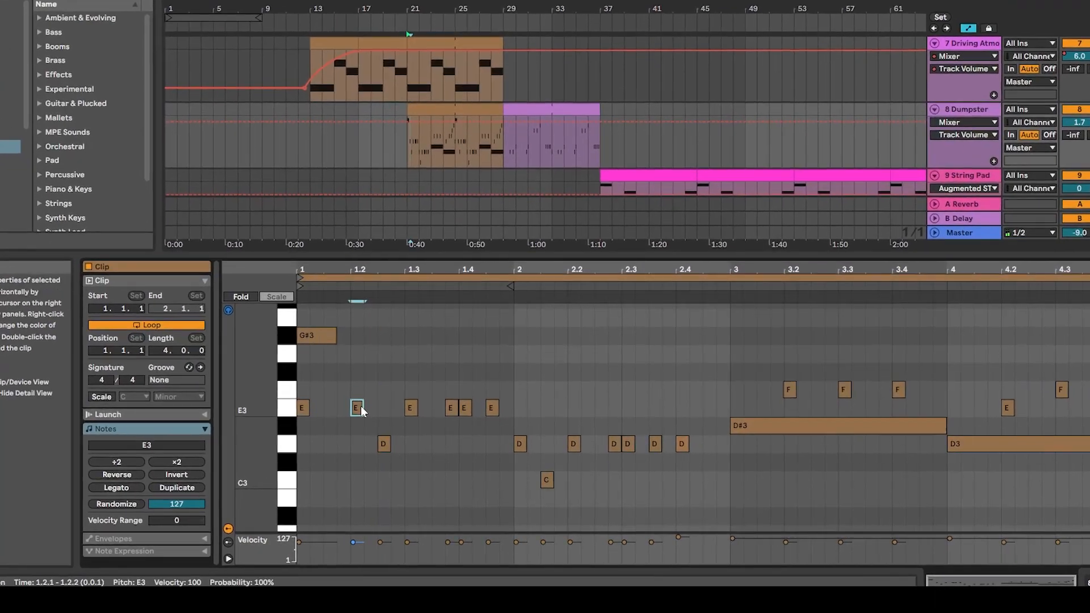
pyautogui.keyDown('shift'); pyautogui.click(461, 405); pyautogui.keyUp('shift')
pyautogui.keyDown('shift'); pyautogui.click(631, 442); pyautogui.keyUp('shift')
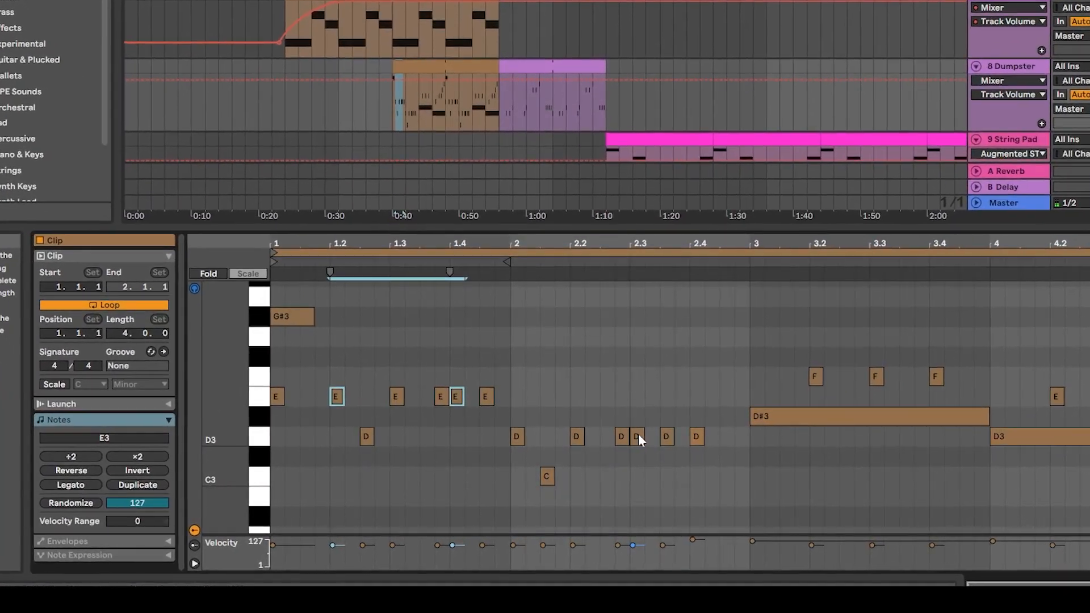
pyautogui.moveTo(450, 547); pyautogui.dragTo(450, 541)
pyautogui.moveTo(551, 472); pyautogui.dragTo(551, 477)
pyautogui.click(474, 372)
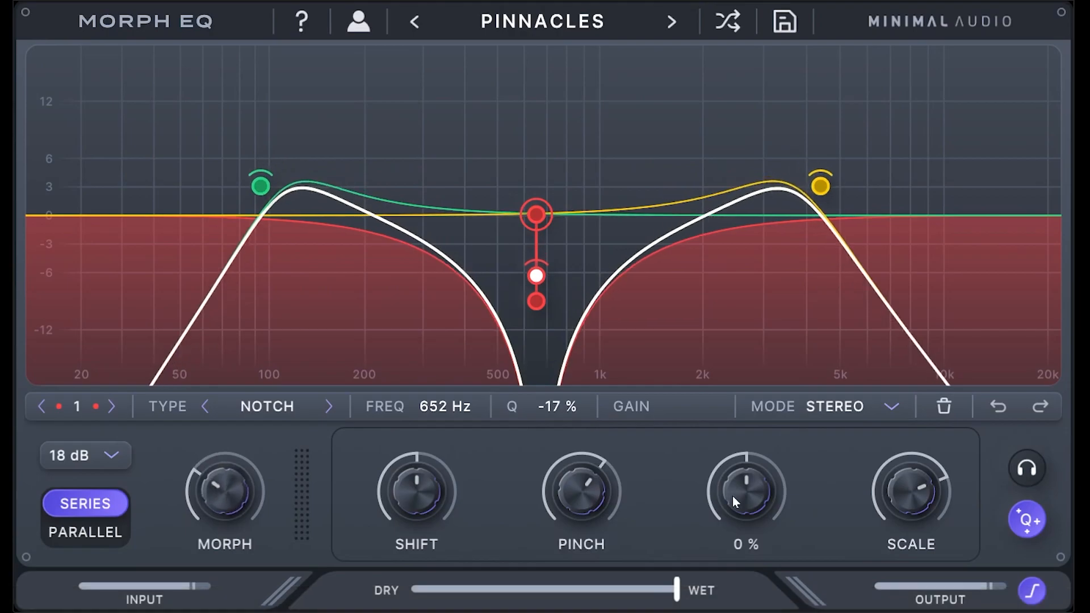
# In Morph EQ, vary the Spread, Scale and Shift macros while shuffling from Pinnacles to the Twin Peaks preset
pyautogui.moveTo(732, 496); pyautogui.dragTo(765, 511)
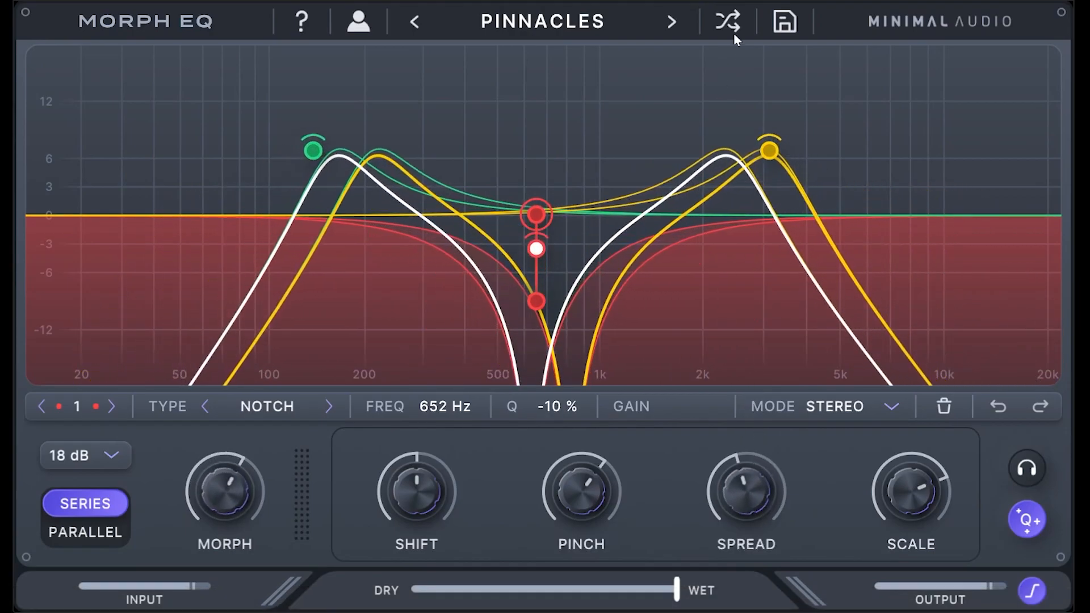
pyautogui.click(730, 23)
pyautogui.moveTo(904, 553)
pyautogui.mouseDown()
pyautogui.moveTo(907, 593)
pyautogui.moveTo(911, 534)
pyautogui.mouseUp()
pyautogui.moveTo(916, 483); pyautogui.dragTo(919, 495)
pyautogui.moveTo(410, 487); pyautogui.dragTo(458, 503)
pyautogui.click(727, 22)
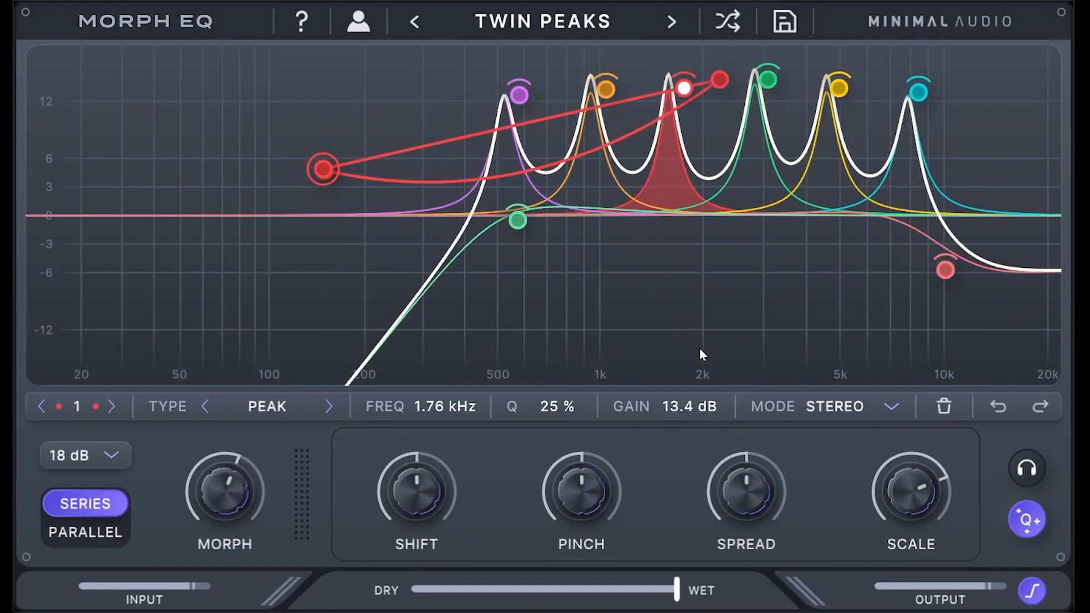
# Raise Pinch and slightly lower Spread on Twin Peaks, and load the following preset, Ah Yay
pyautogui.moveTo(554, 595); pyautogui.dragTo(642, 341)
pyautogui.moveTo(734, 483); pyautogui.dragTo(738, 454)
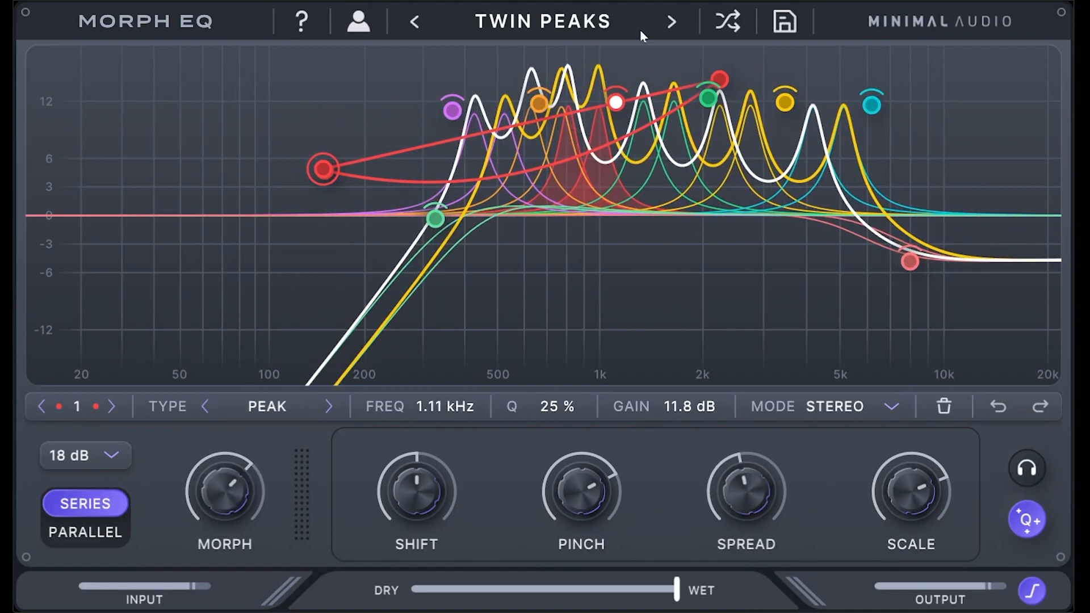
pyautogui.click(674, 23)
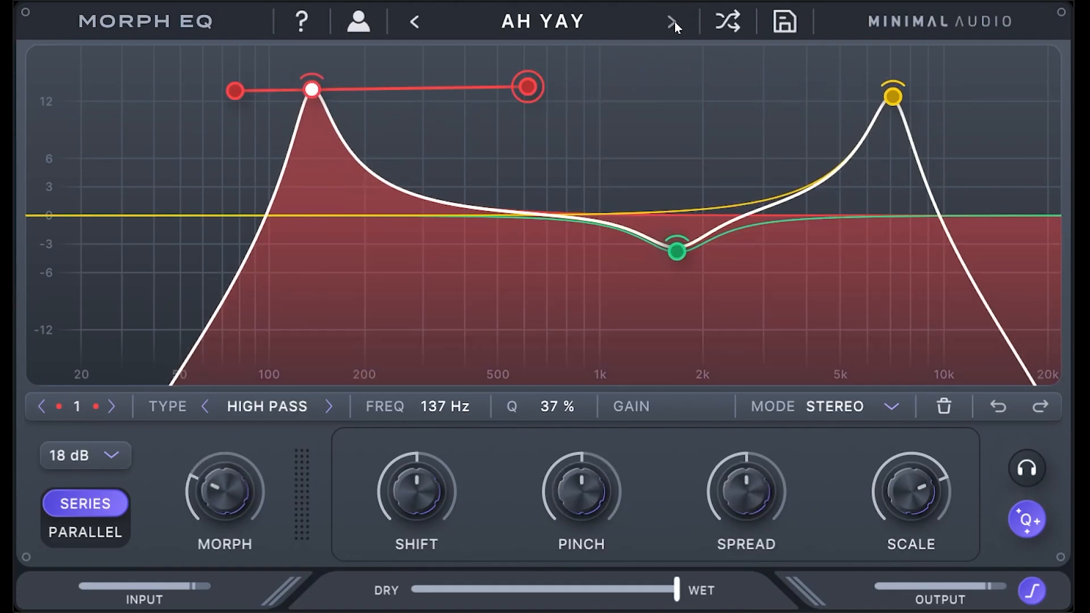